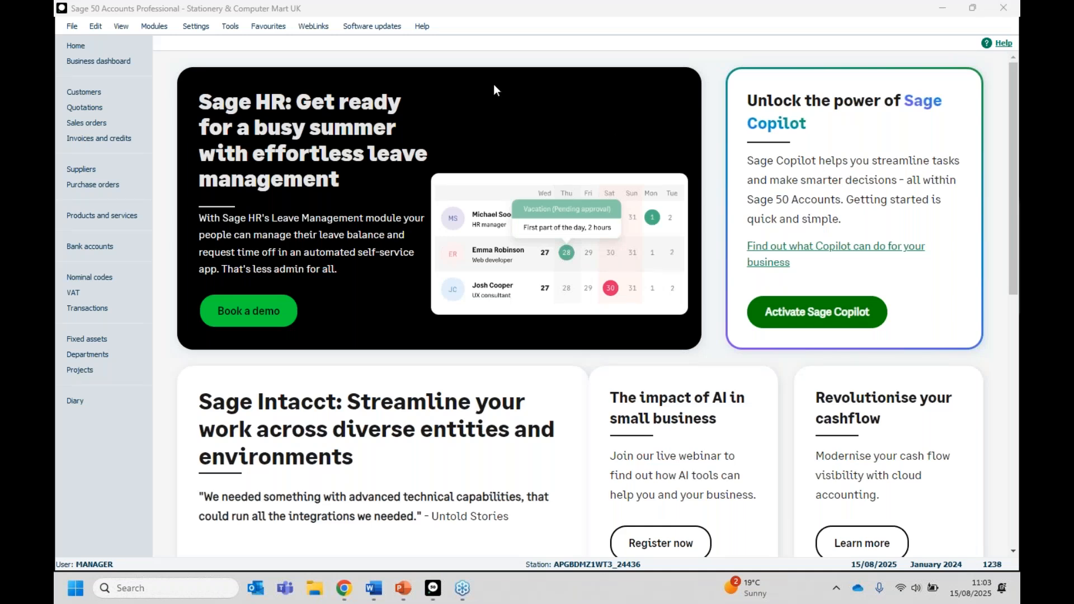
pyautogui.click(79, 28)
pyautogui.moveTo(81, 59)
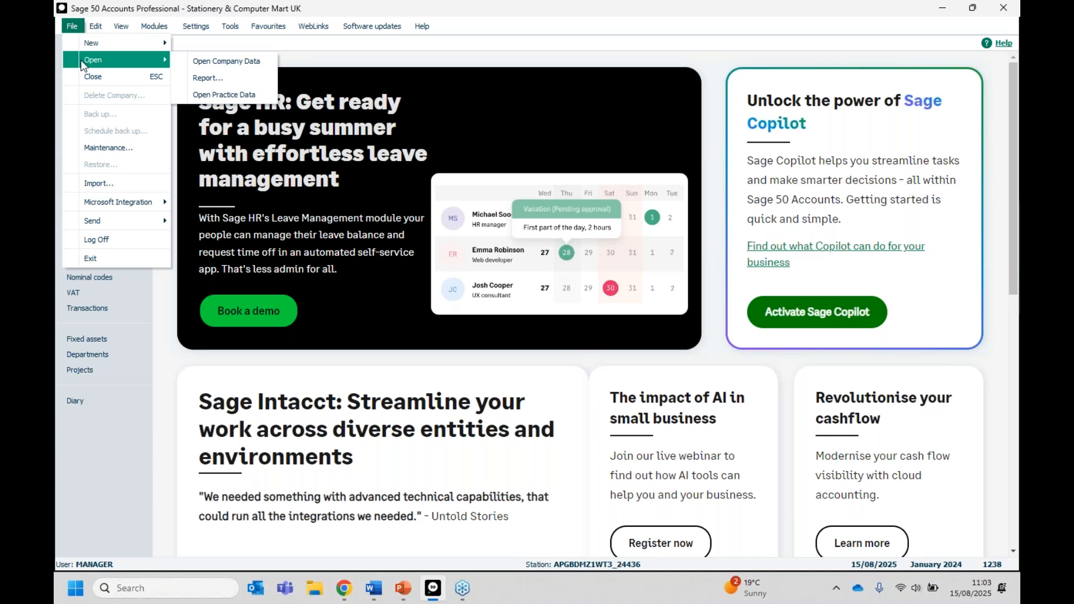
pyautogui.click(395, 53)
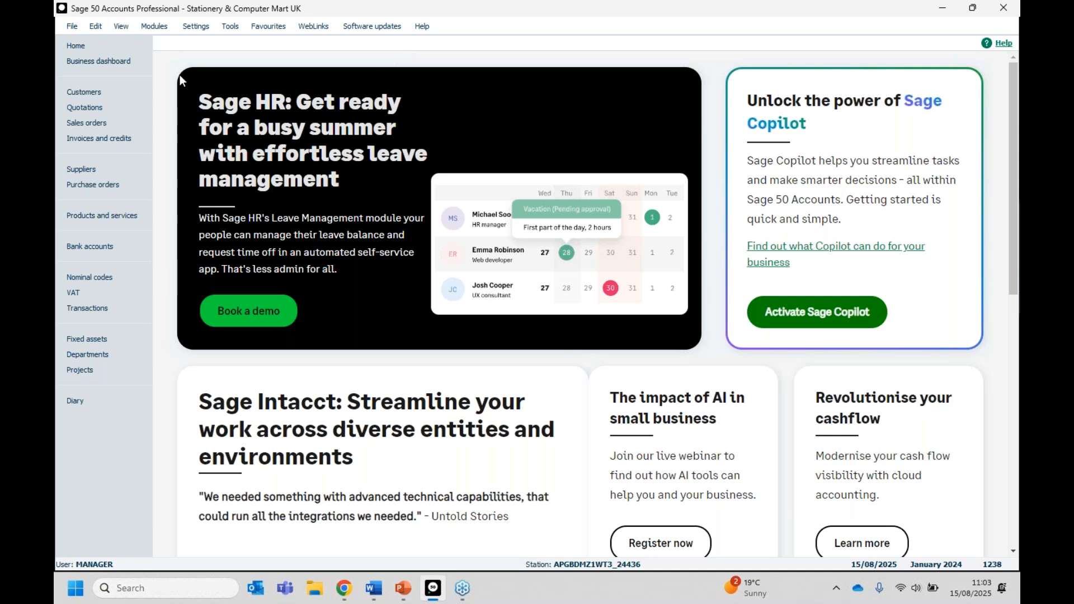
# Look through the customer, supplier and bank account lists and return to the customer list.
pyautogui.click(80, 93)
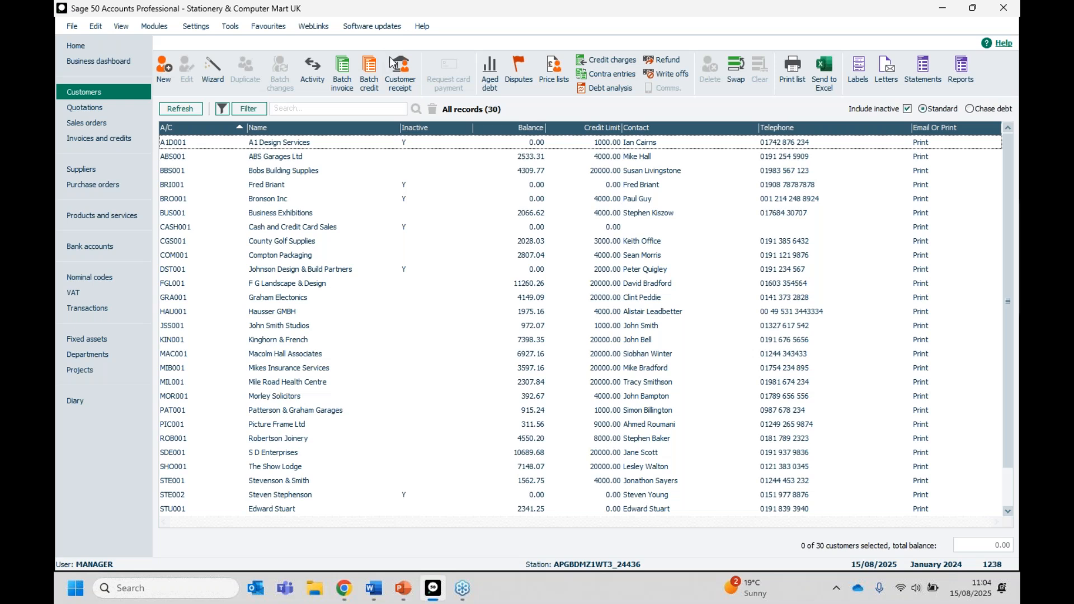
pyautogui.click(86, 170)
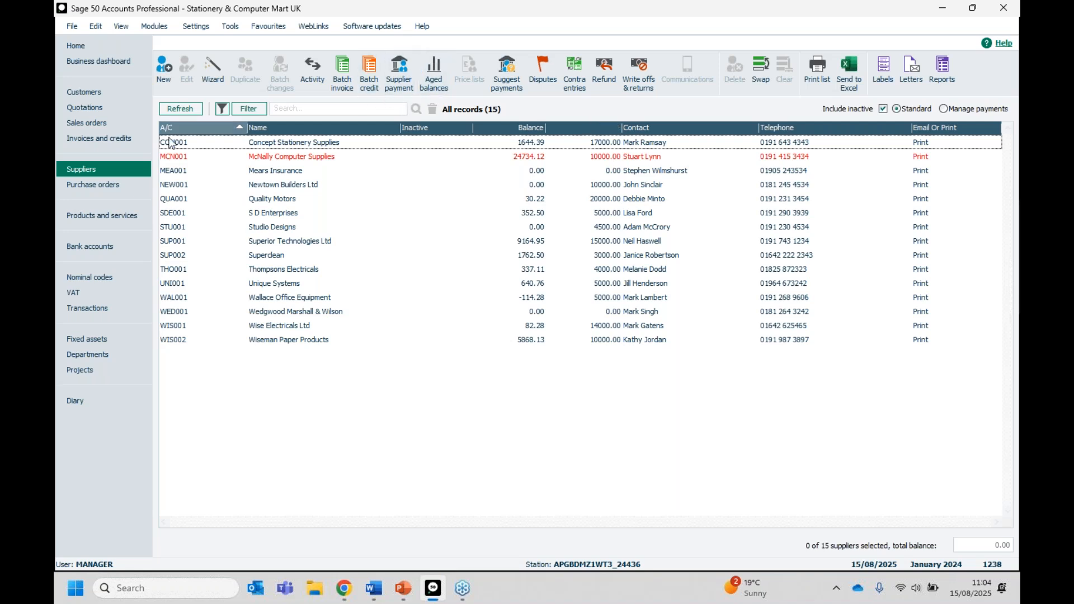
pyautogui.click(84, 215)
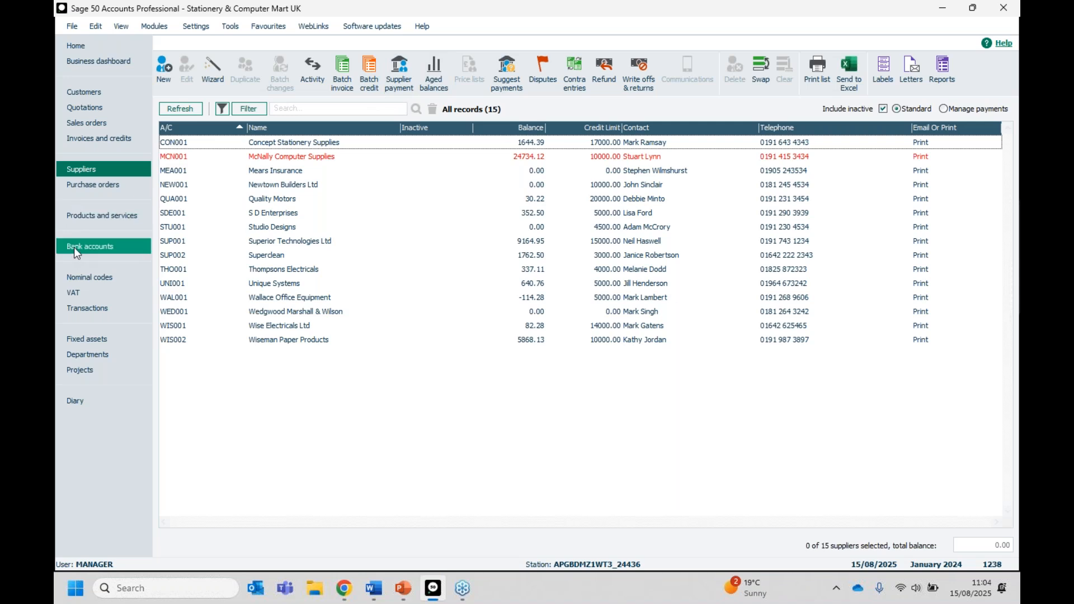
pyautogui.click(74, 247)
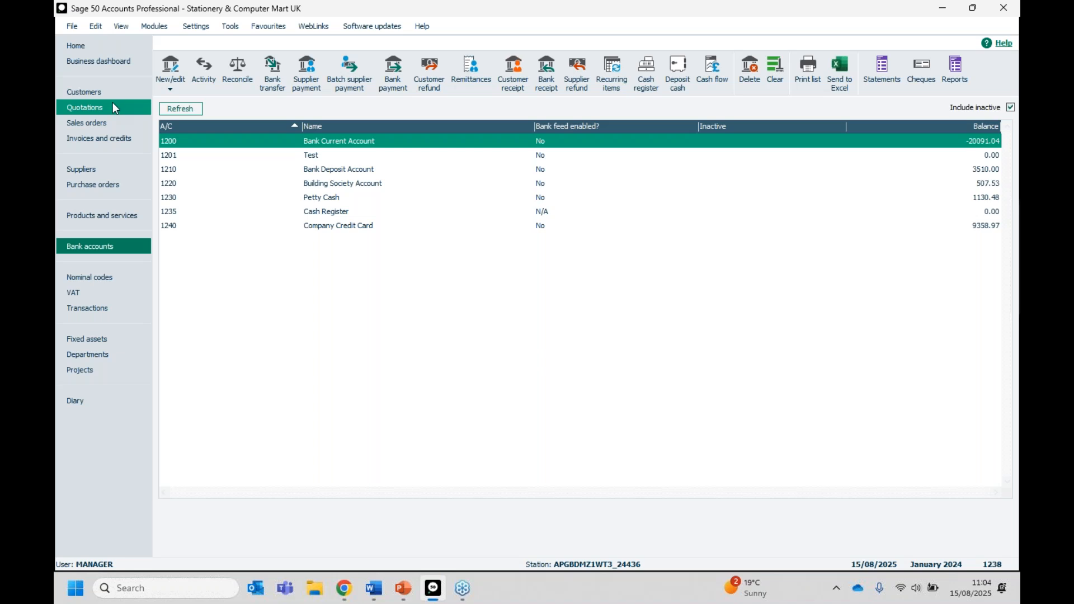
pyautogui.click(96, 92)
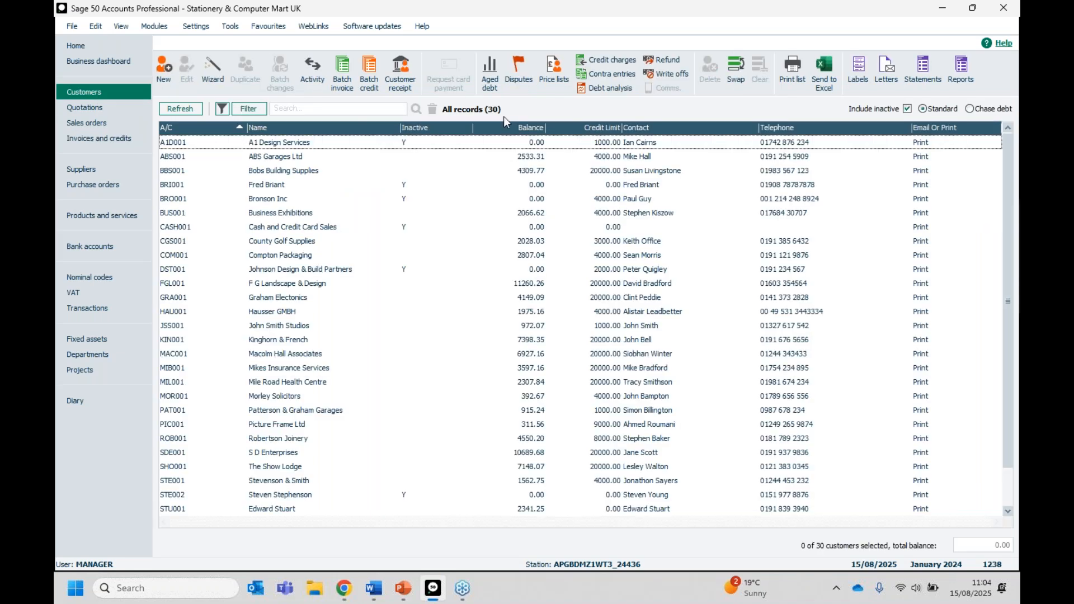
# Open a new customer receipt and look at its payment wizard options and the available bank accounts, keeping account 1200.
pyautogui.click(407, 81)
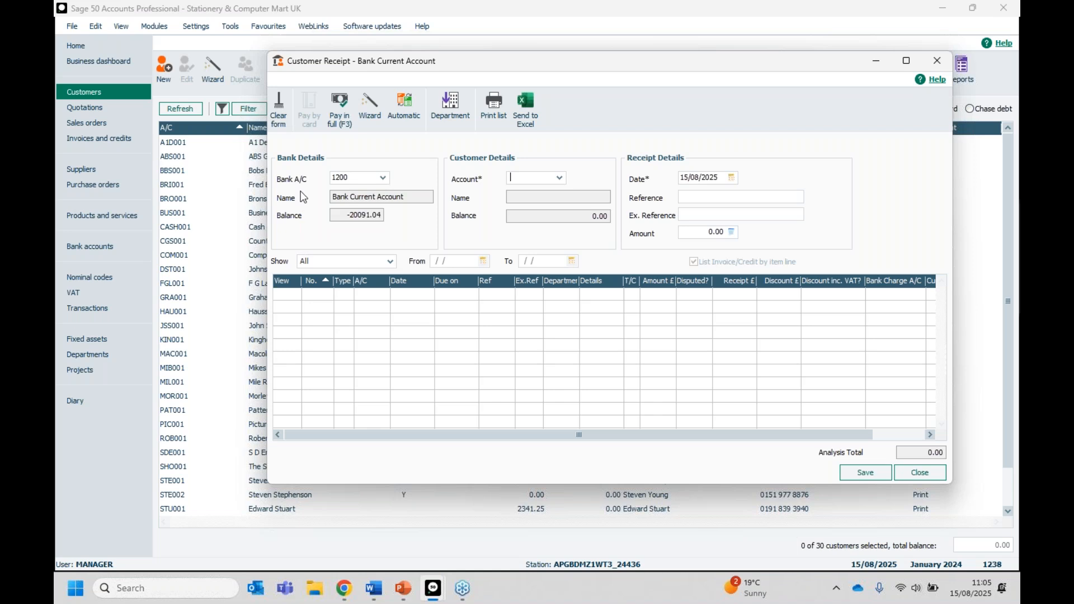
pyautogui.click(375, 109)
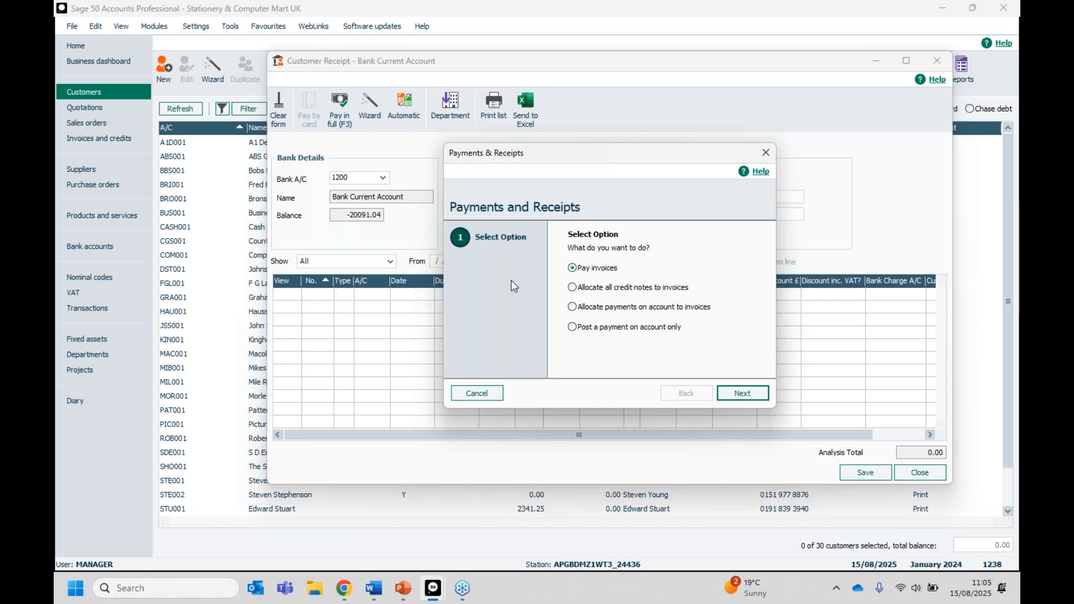
pyautogui.click(477, 393)
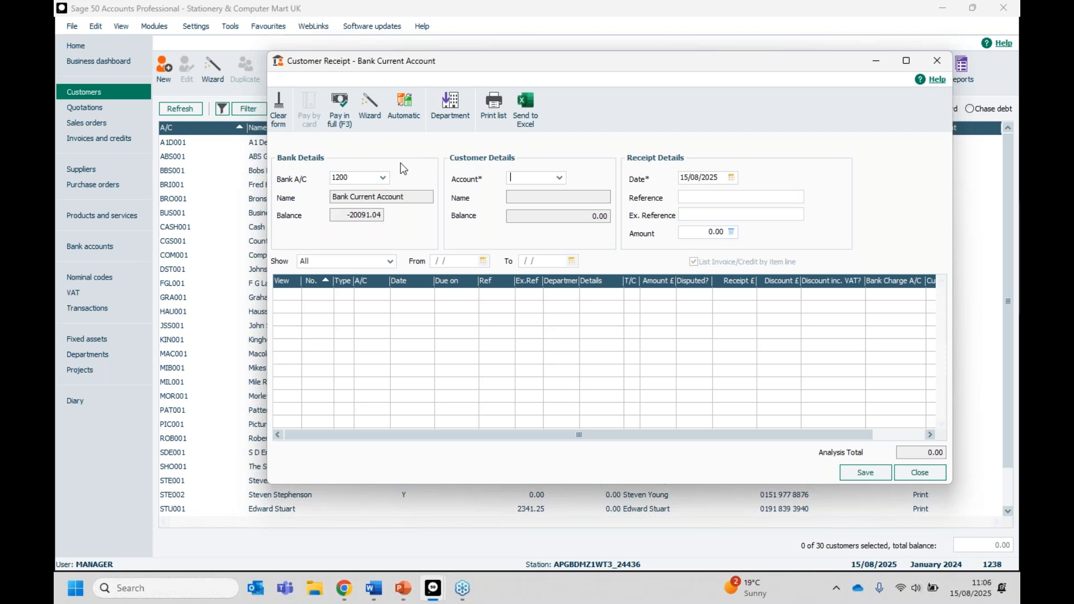
pyautogui.click(384, 178)
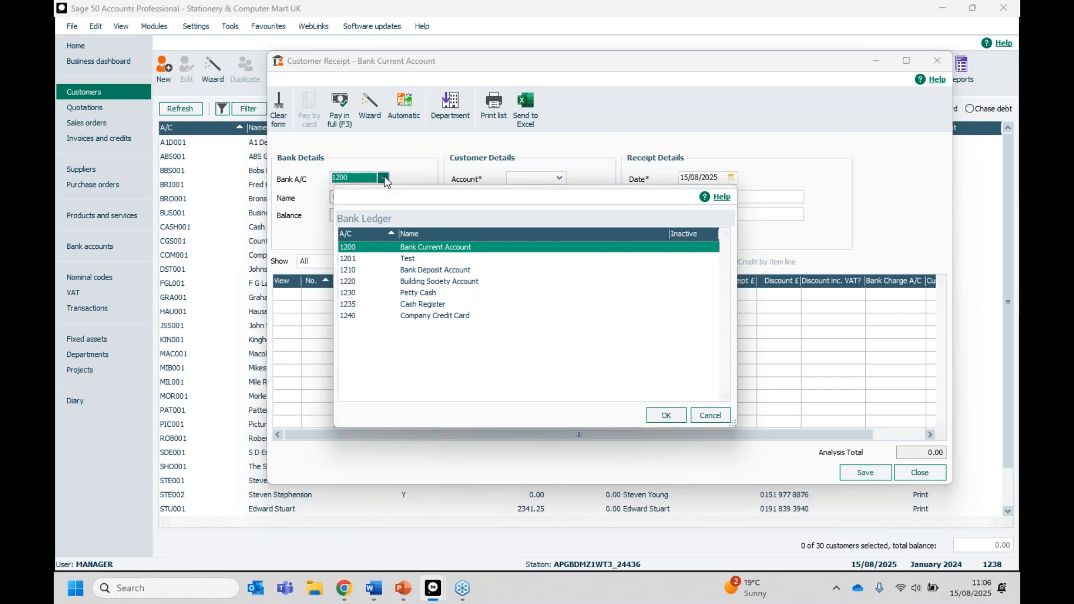
pyautogui.click(394, 176)
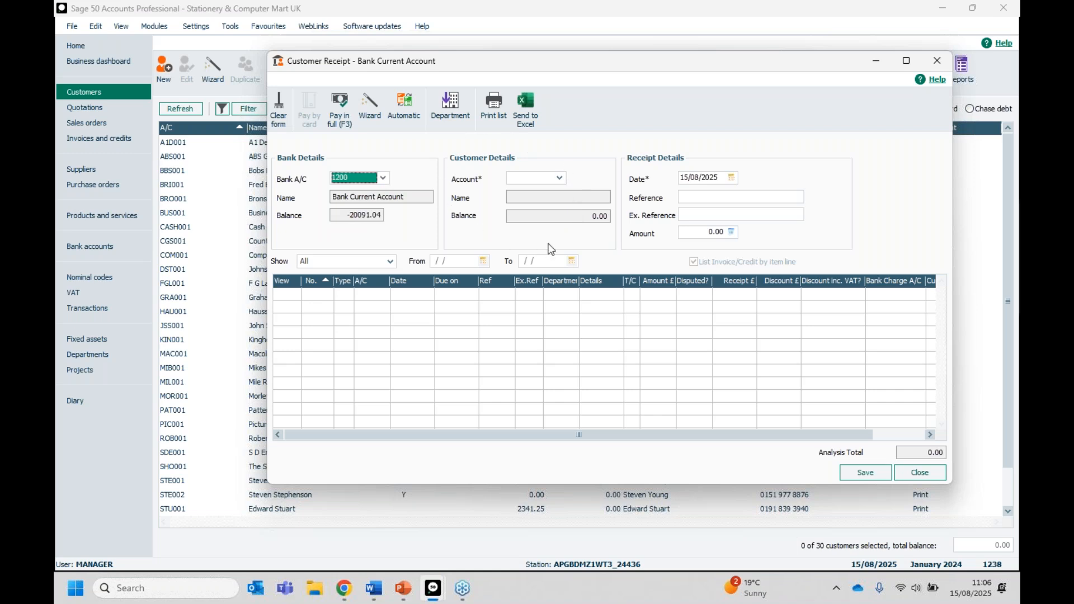
# Select ABS Garages Ltd as the customer for the receipt and maximise the receipt window.
pyautogui.click(561, 179)
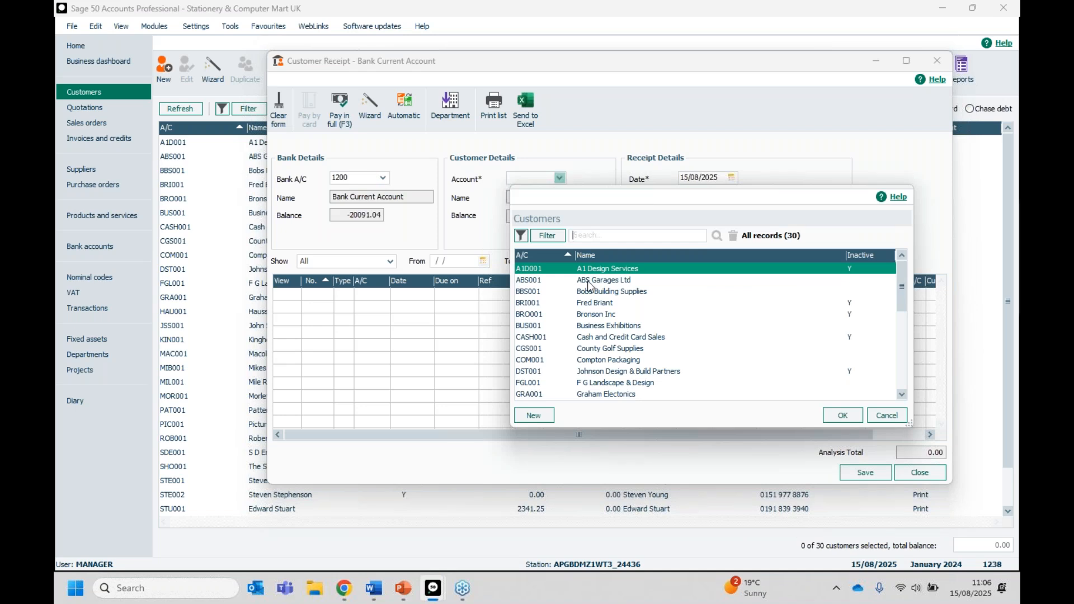
pyautogui.click(590, 285)
pyautogui.click(843, 415)
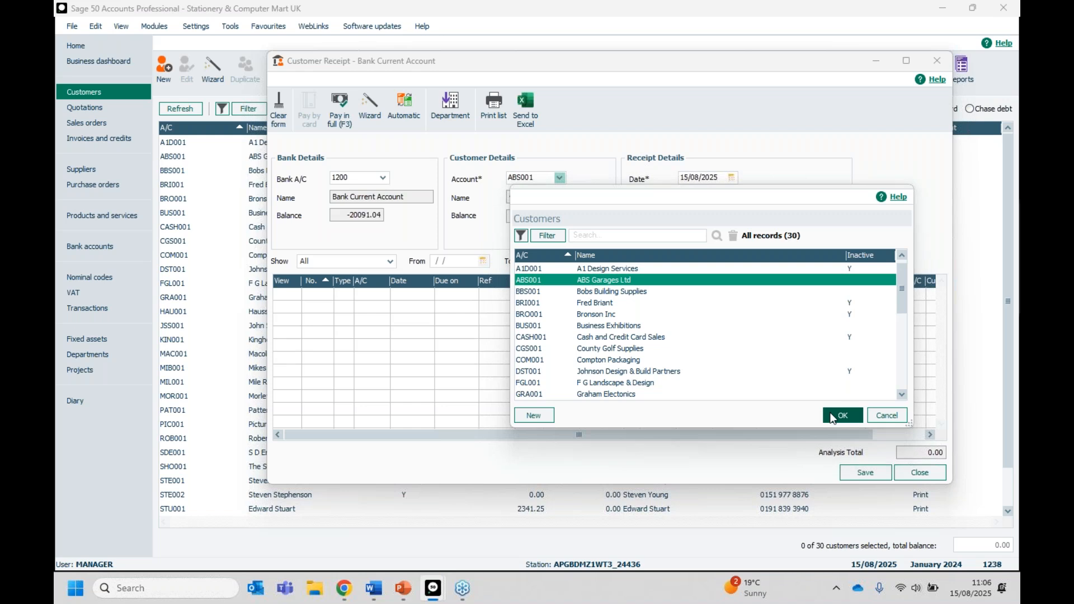
pyautogui.press('Tab')
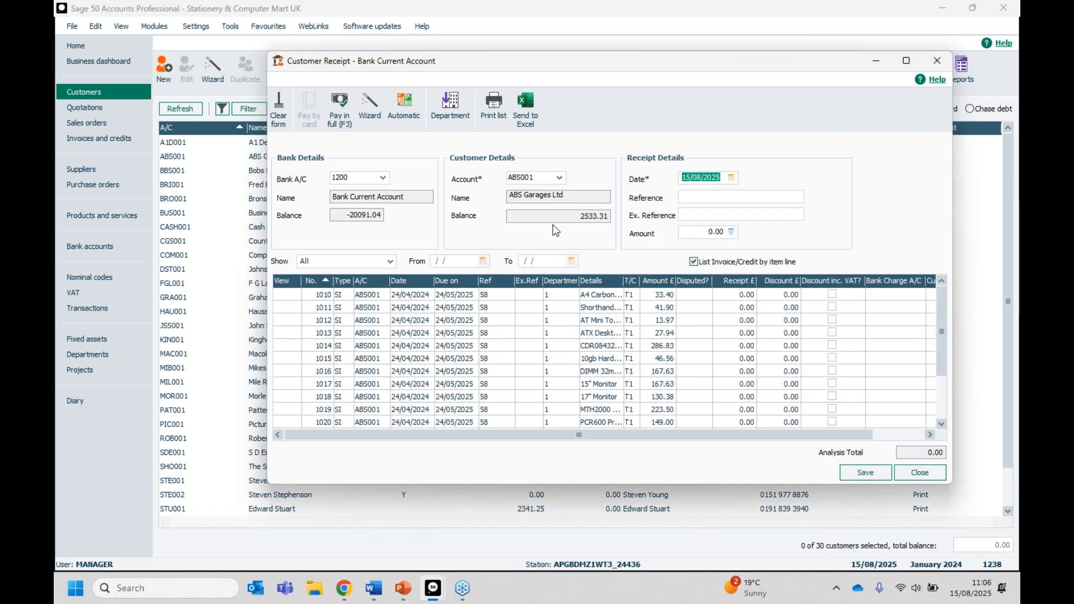
pyautogui.moveTo(621, 71); pyautogui.dragTo(556, 37)
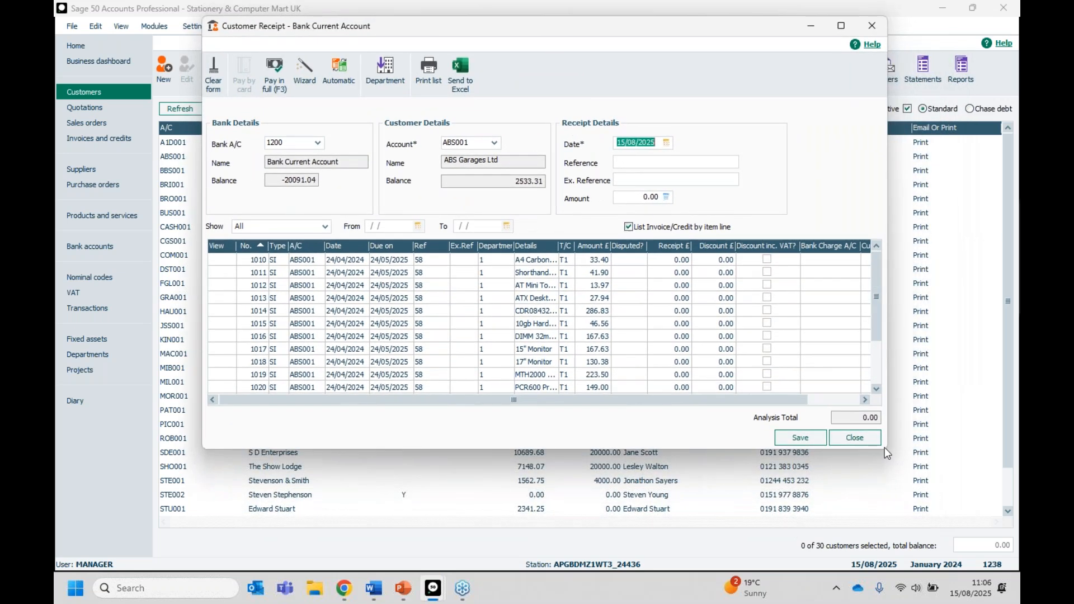
pyautogui.click(841, 26)
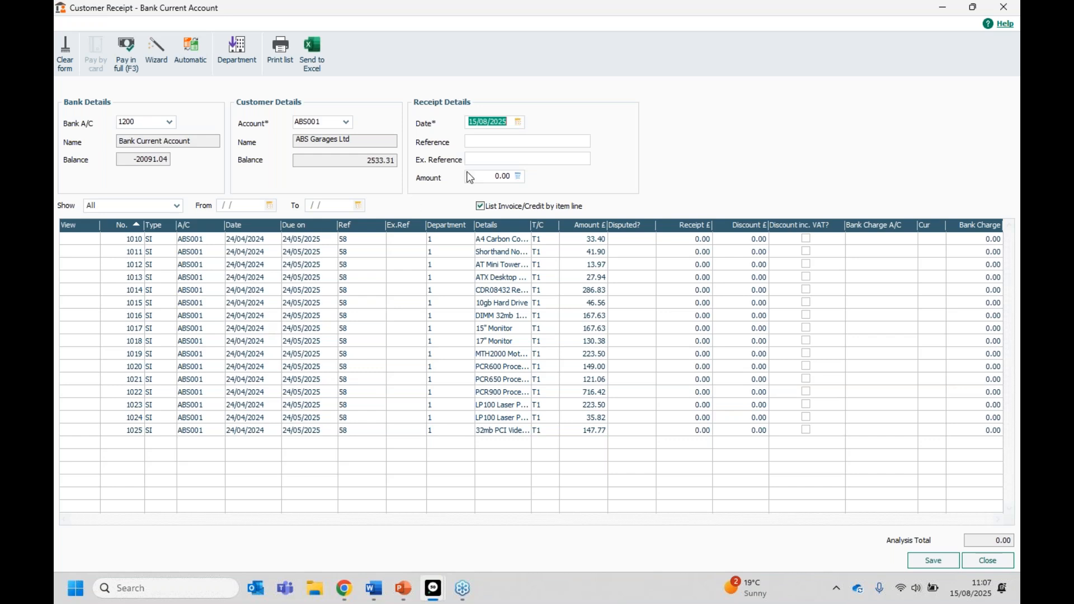
# Set the receipt date to 30/04/2024.
pyautogui.click(518, 122)
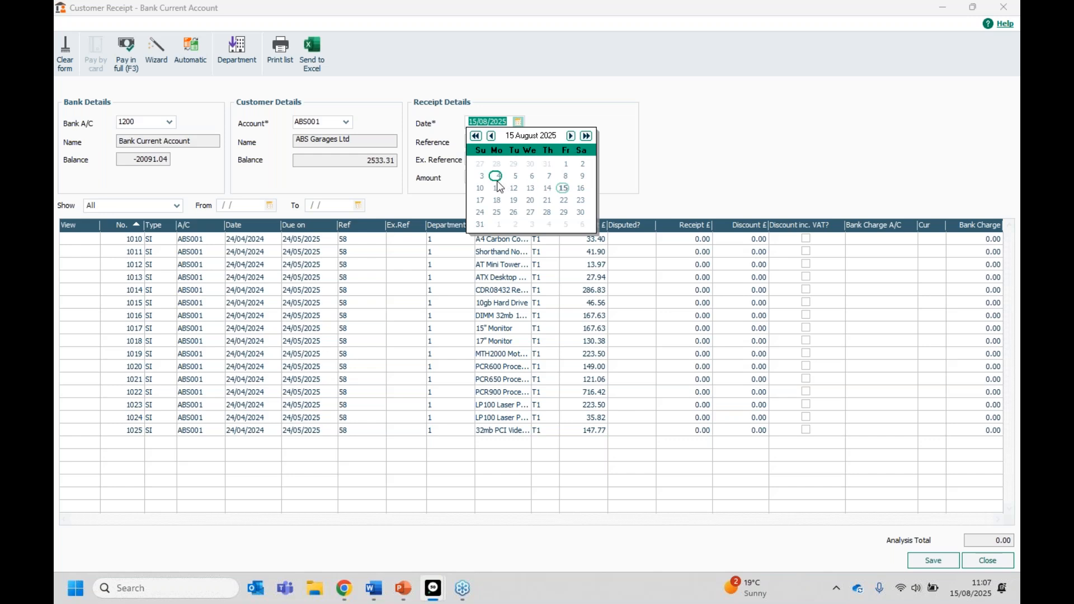
pyautogui.click(475, 136)
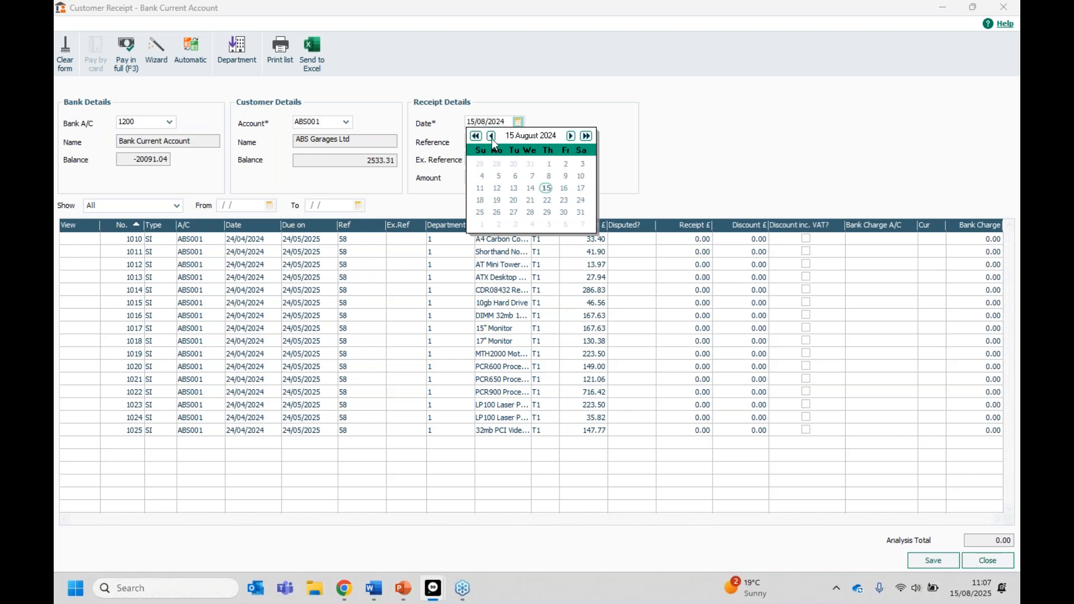
pyautogui.click(491, 136)
pyautogui.click(491, 136)
pyautogui.click(491, 135)
pyautogui.click(491, 136)
pyautogui.click(492, 136)
pyautogui.click(570, 136)
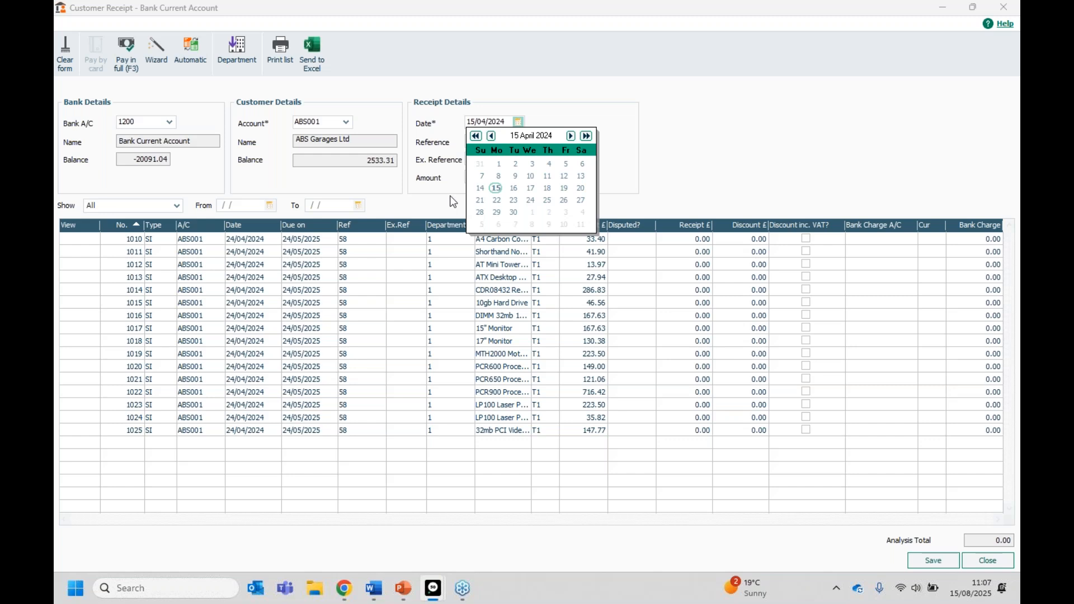
pyautogui.click(514, 213)
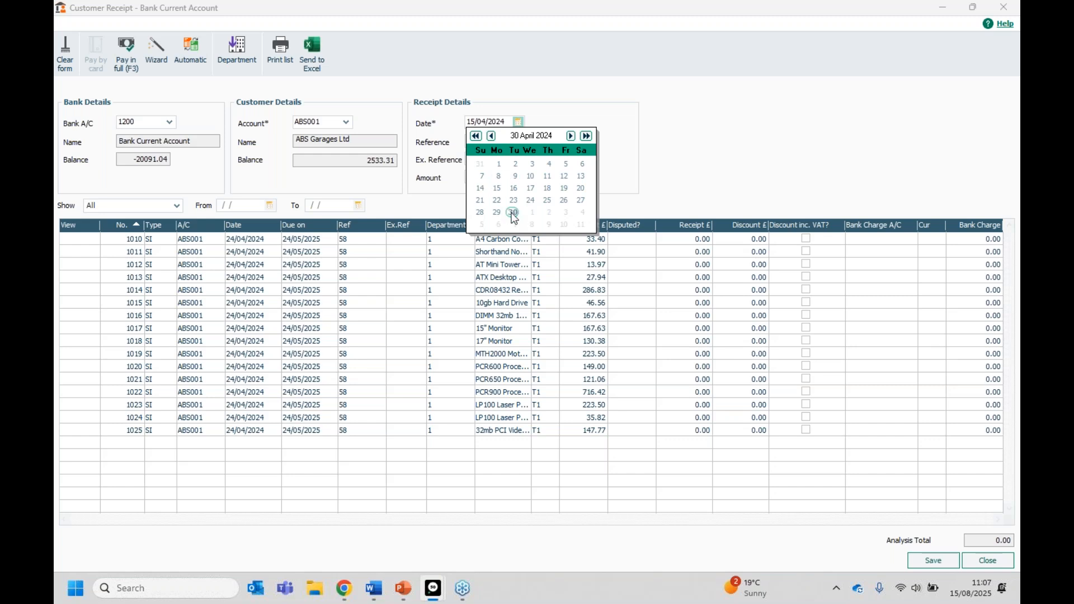
pyautogui.click(633, 119)
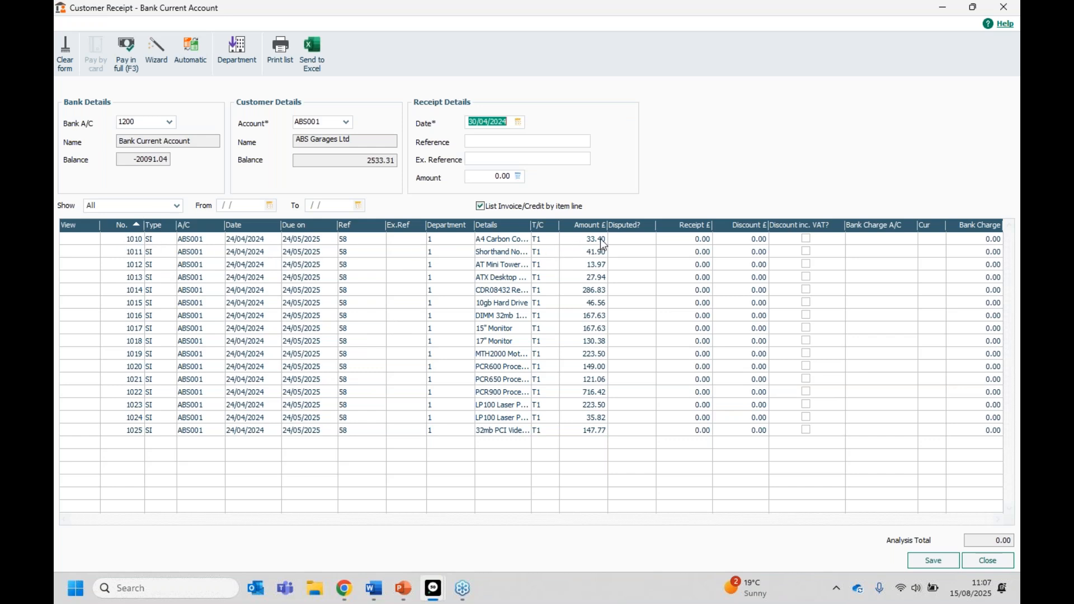
# Enter a part payment of 100.00 as the receipt against invoice line 1014.
pyautogui.click(684, 238)
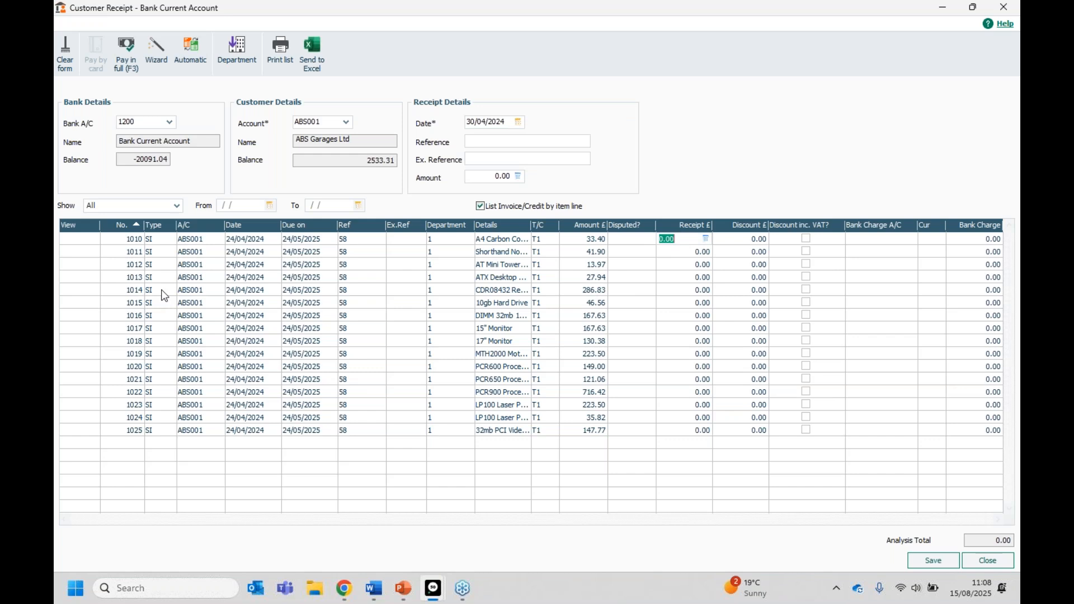
pyautogui.click(689, 292)
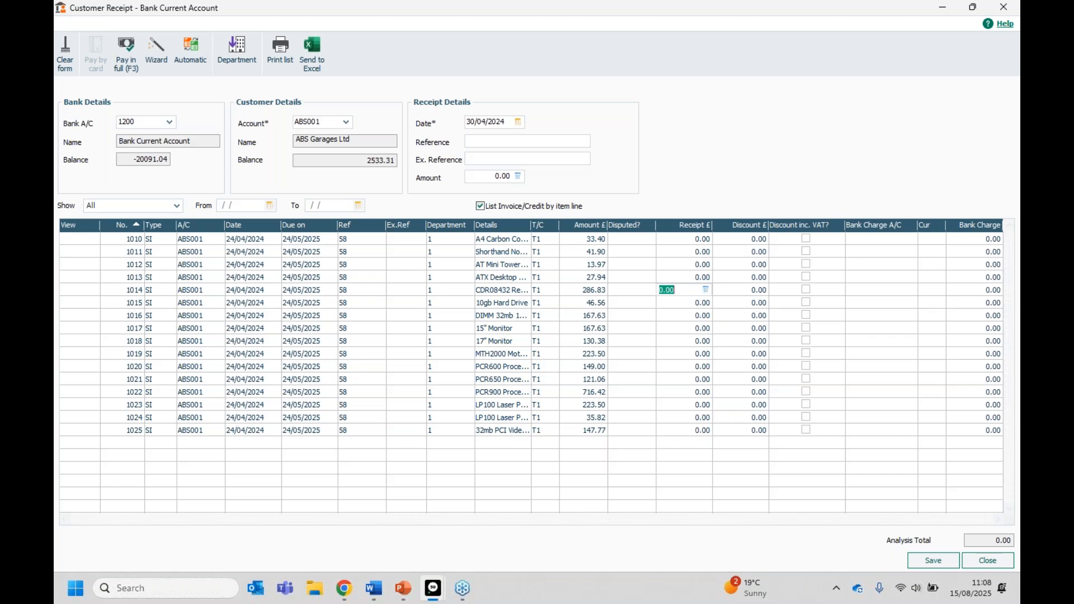
pyautogui.write('100')
pyautogui.click(691, 450)
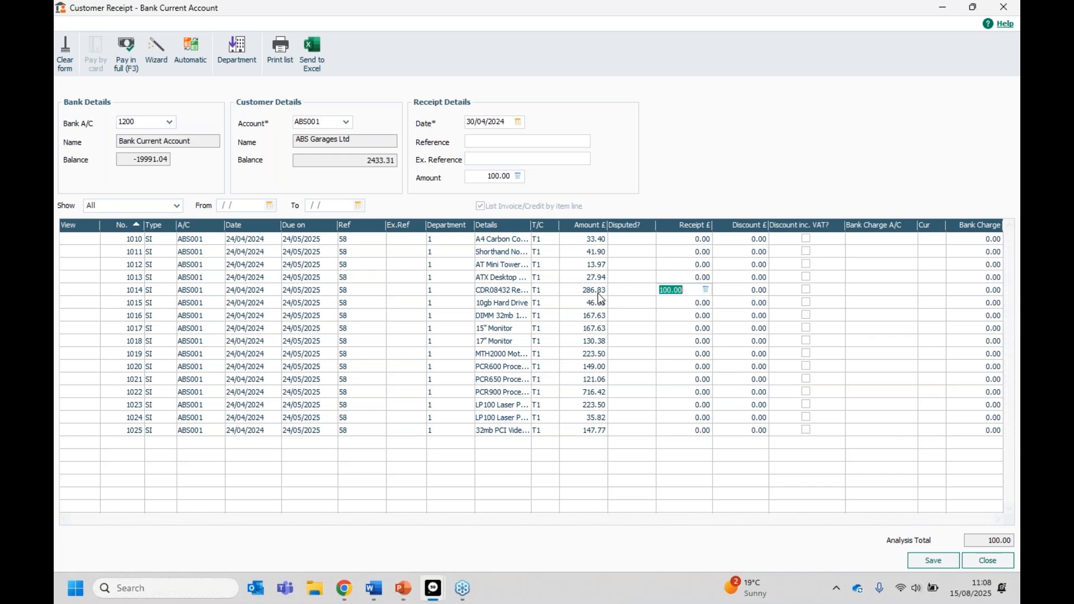
# Save the receipt without clearing the promised payment, and close the receipt form.
pyautogui.click(928, 561)
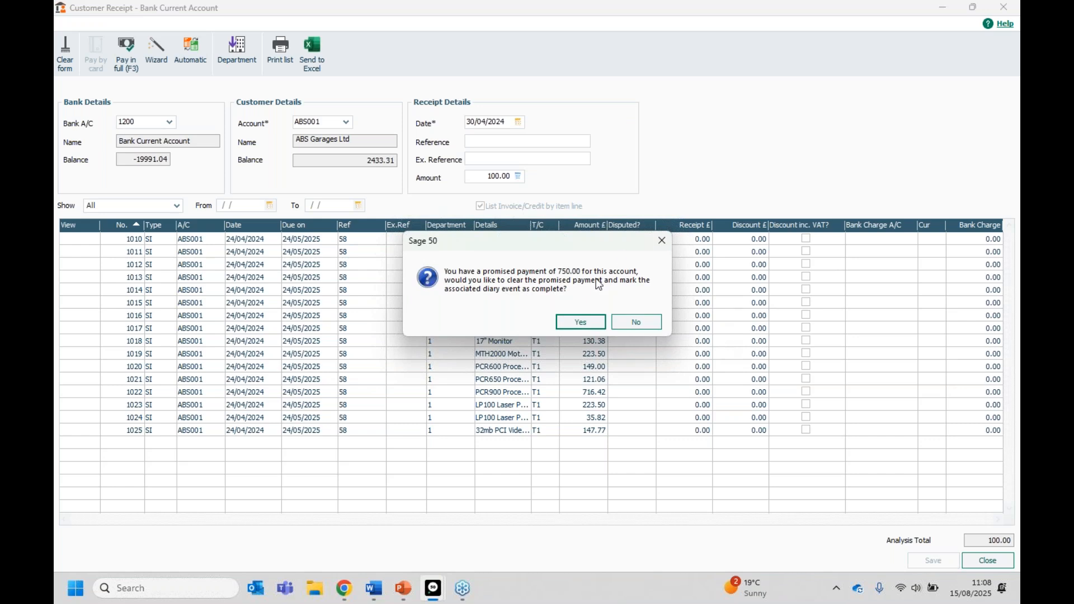
pyautogui.click(636, 324)
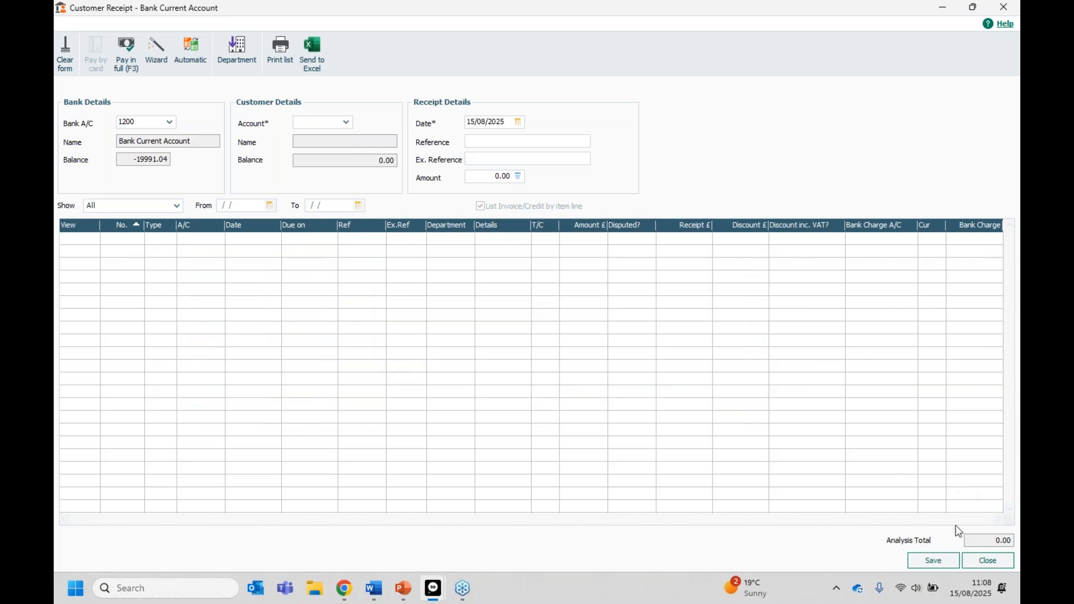
pyautogui.click(988, 561)
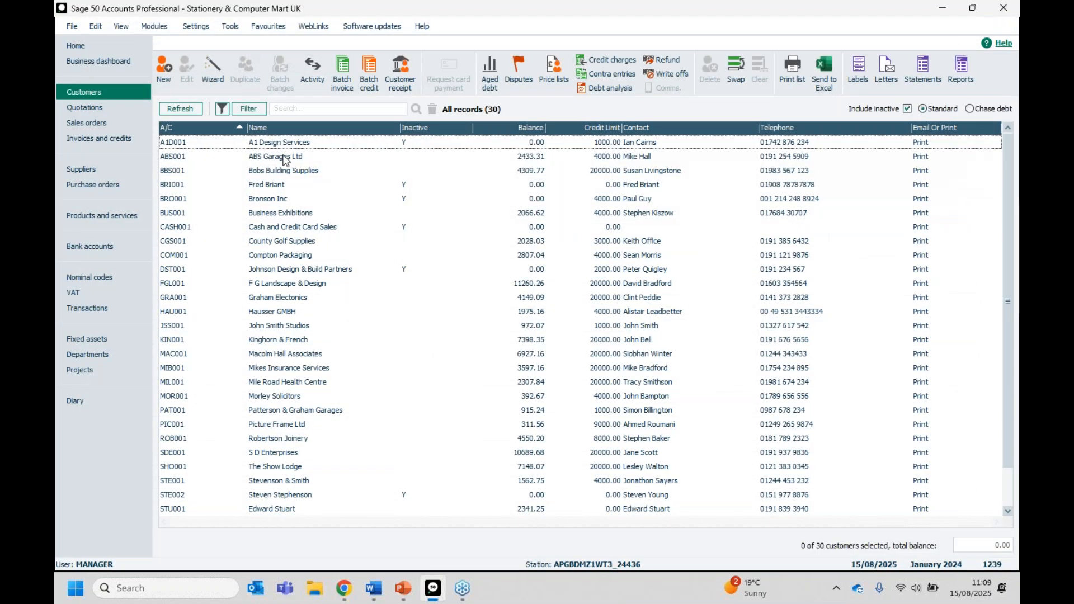
# Examine the activity in the ABS Garages Ltd customer record for the posted receipt, and close the record.
pyautogui.click(285, 159)
pyautogui.doubleClick(285, 158)
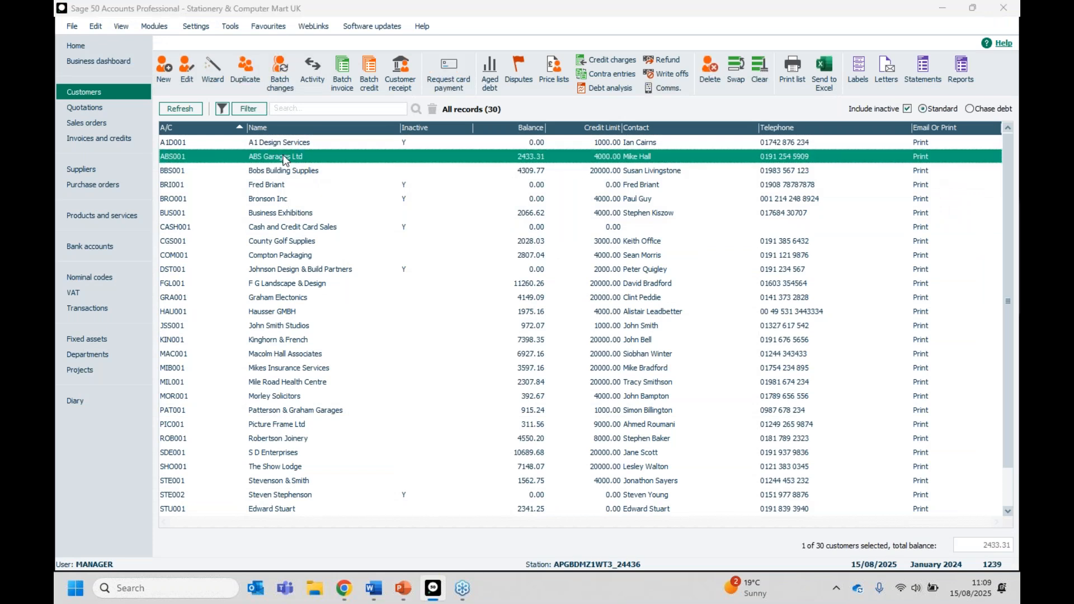
pyautogui.click(249, 249)
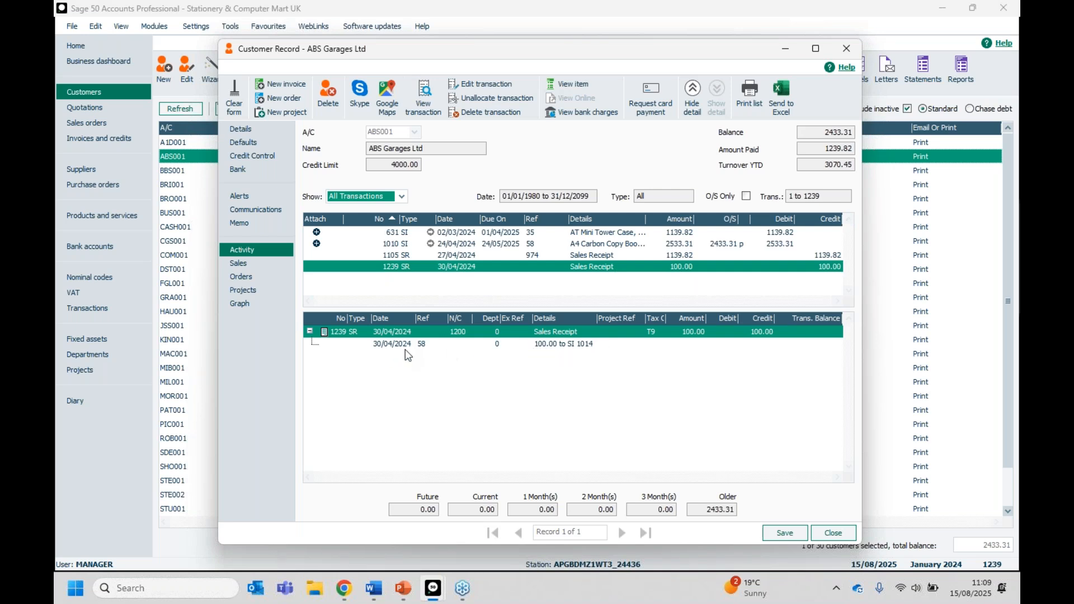
pyautogui.click(831, 533)
# Start another customer receipt for ABS Garages Ltd and select the receipt amount of invoice line 1014.
pyautogui.click(401, 84)
pyautogui.click(346, 122)
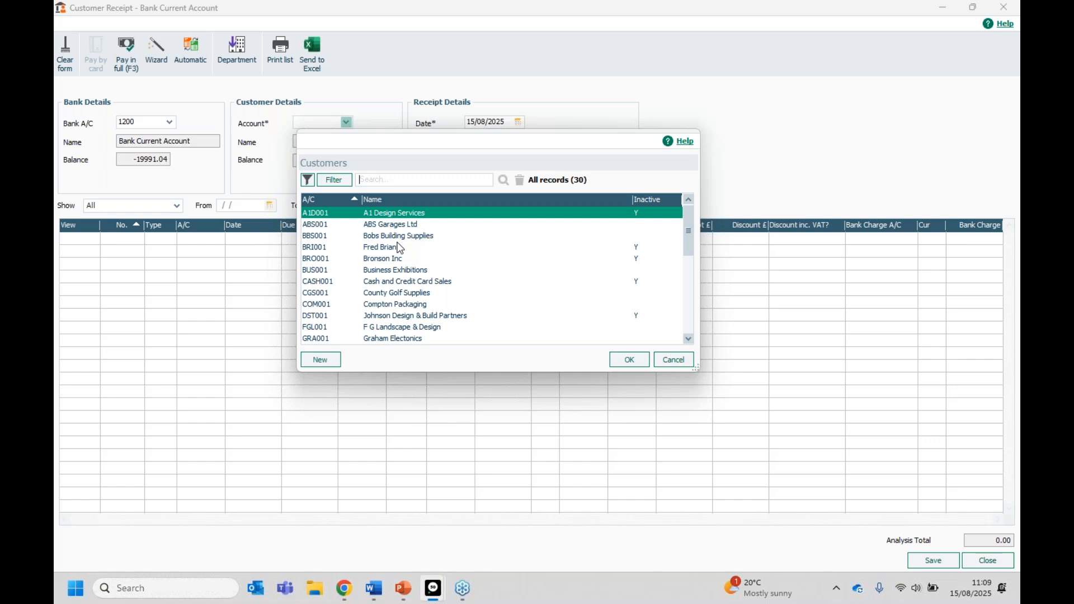
pyautogui.doubleClick(398, 224)
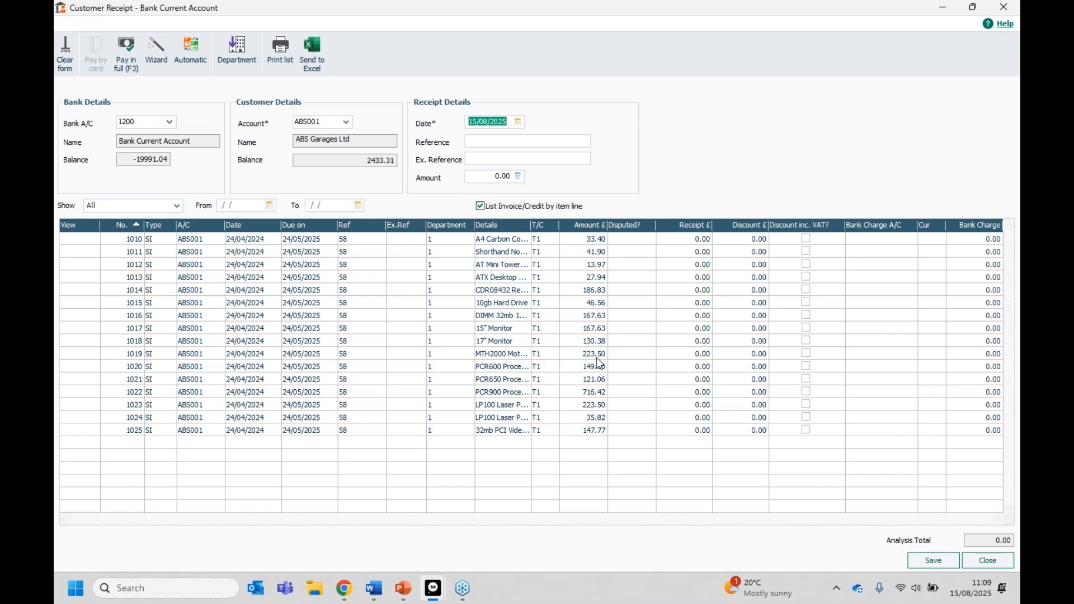
pyautogui.click(600, 291)
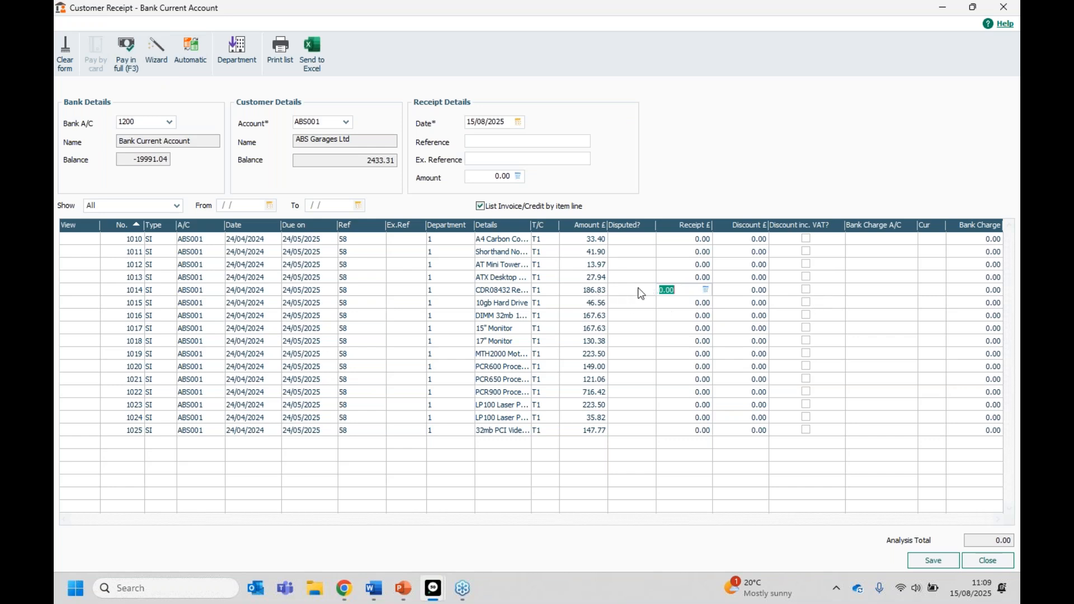
# Set the customer receipt's date to 30/05/2024.
pyautogui.click(510, 122)
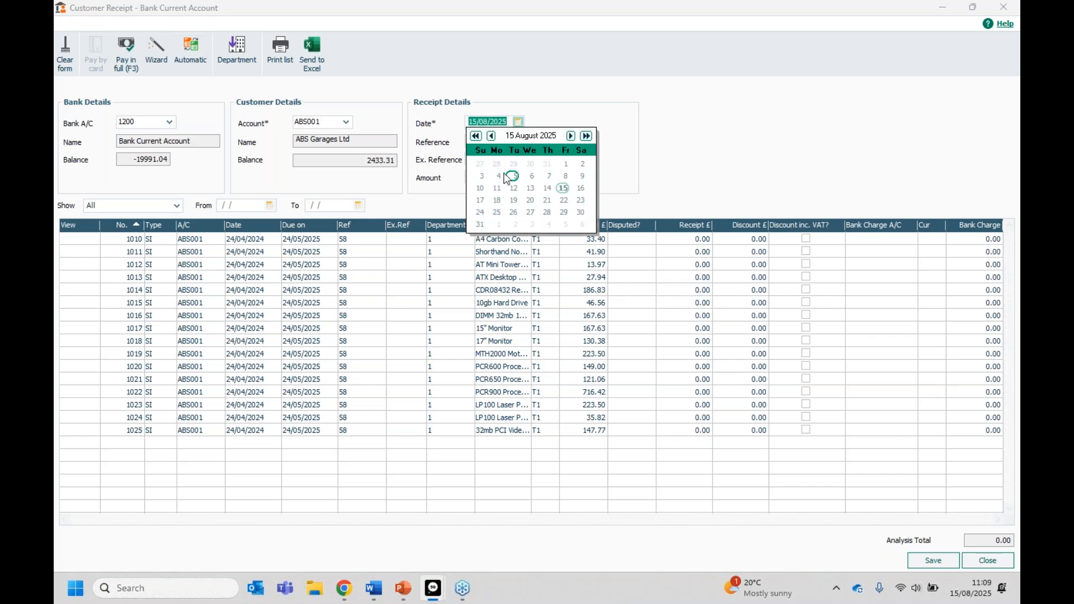
pyautogui.click(480, 137)
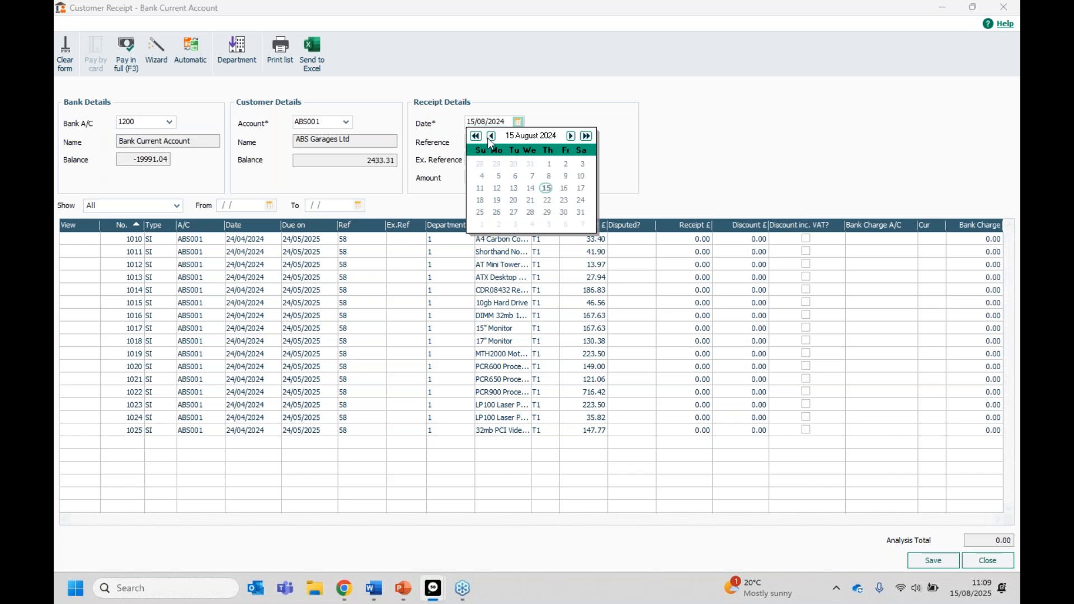
pyautogui.click(492, 137)
pyautogui.click(492, 137)
pyautogui.click(492, 137)
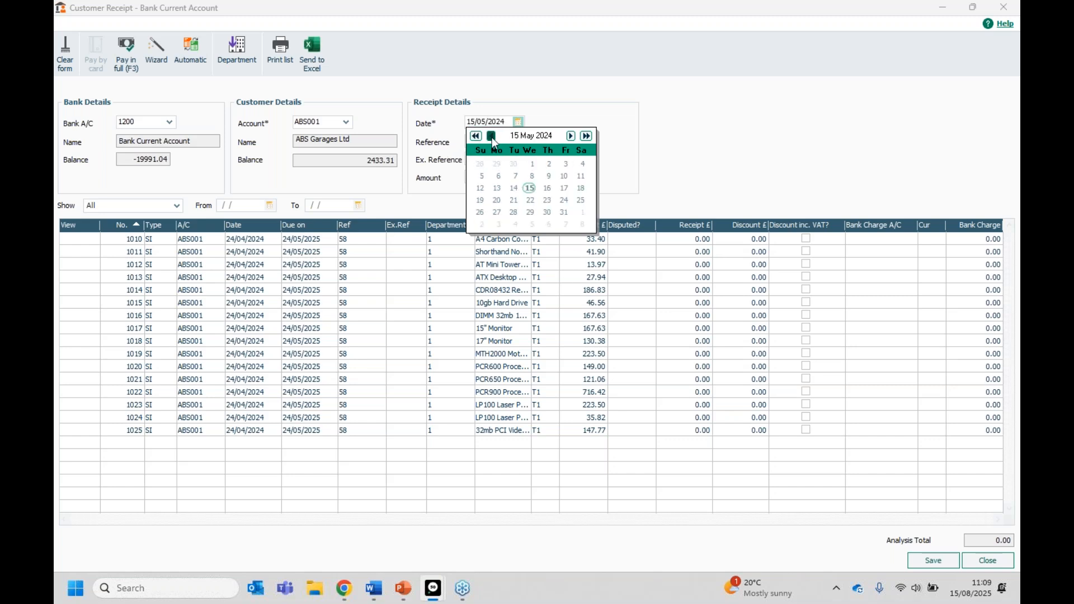
pyautogui.click(546, 215)
pyautogui.click(549, 215)
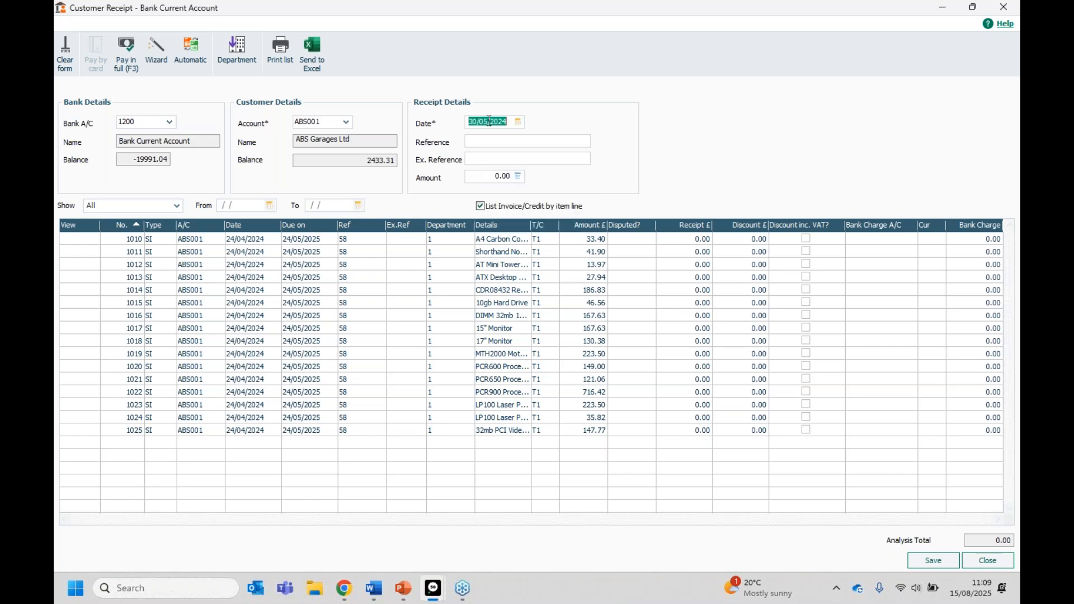
# Pay invoice line 1014 in full, save the receipt without clearing the promised payment, and close the receipt form.
pyautogui.click(688, 290)
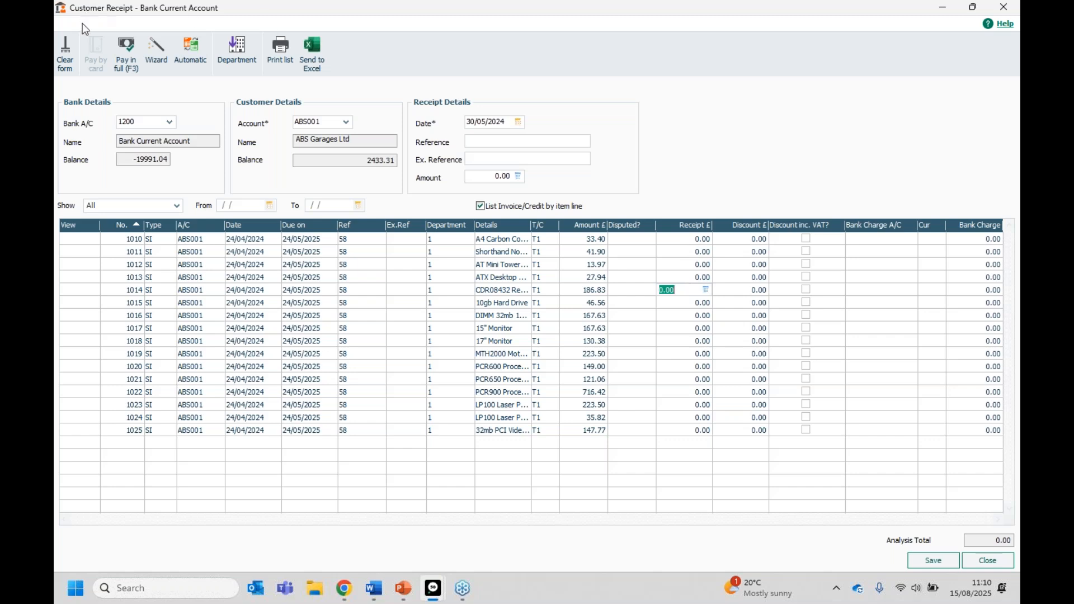
pyautogui.click(128, 54)
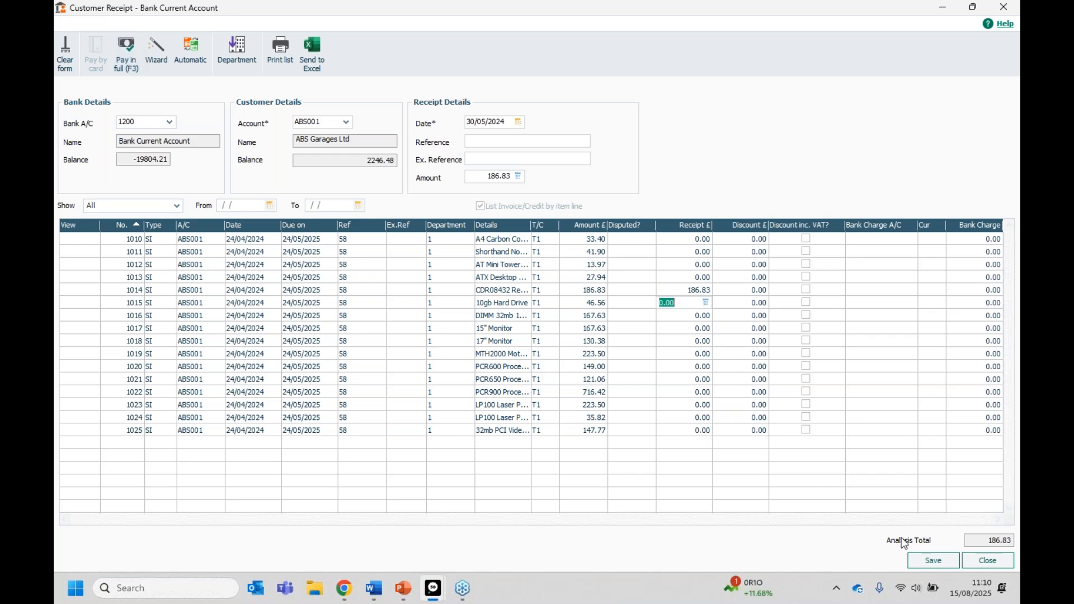
pyautogui.click(926, 566)
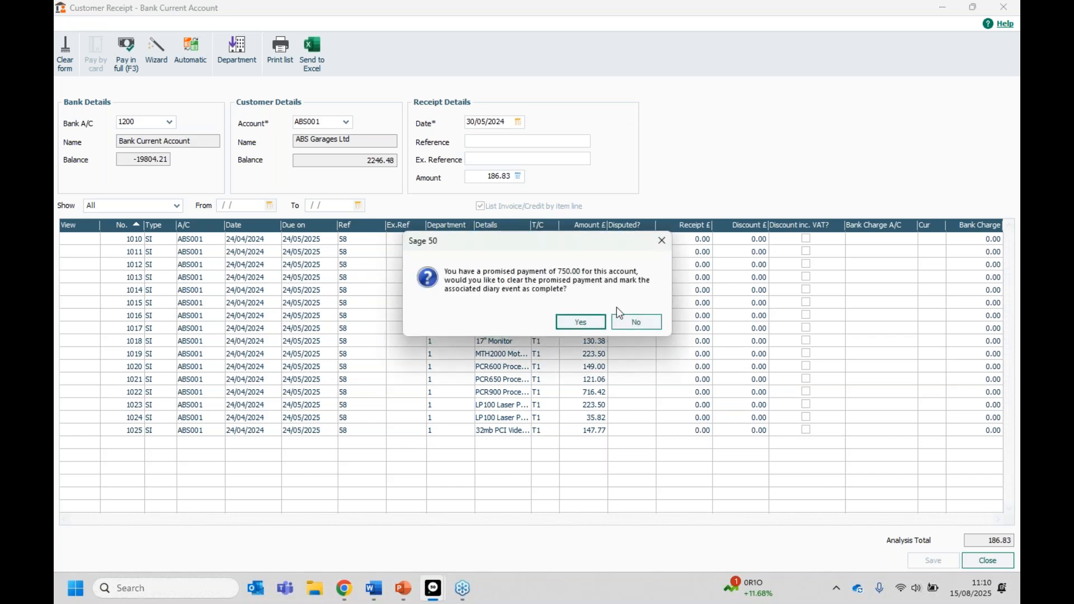
pyautogui.click(628, 328)
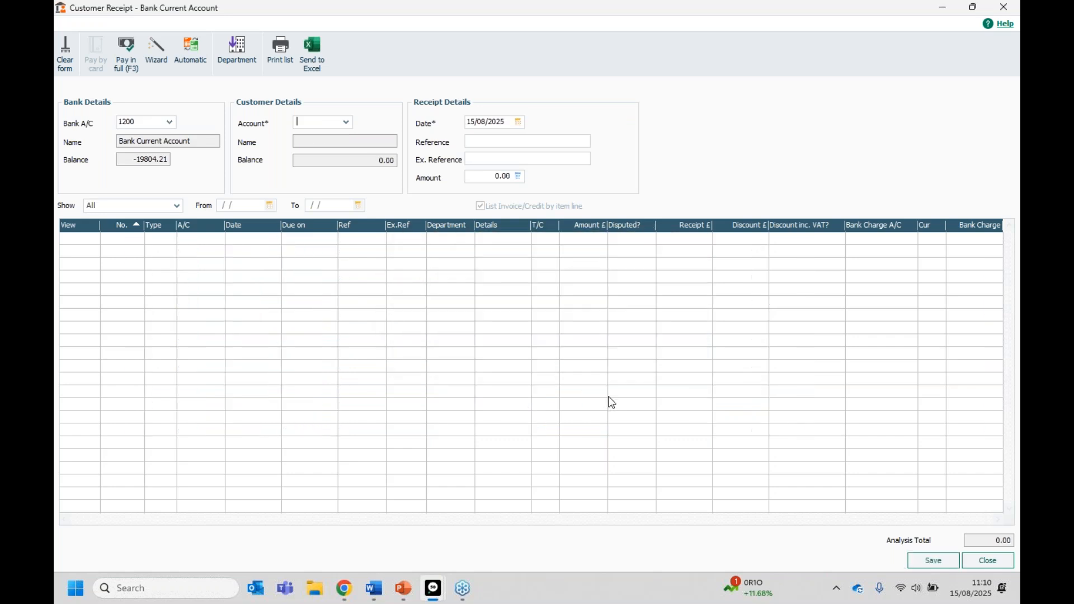
pyautogui.click(973, 561)
# Examine the ABS Garages Ltd activity for the 30/05/2024 and 30/04/2024 receipts and their allocations, and close the activity.
pyautogui.click(312, 70)
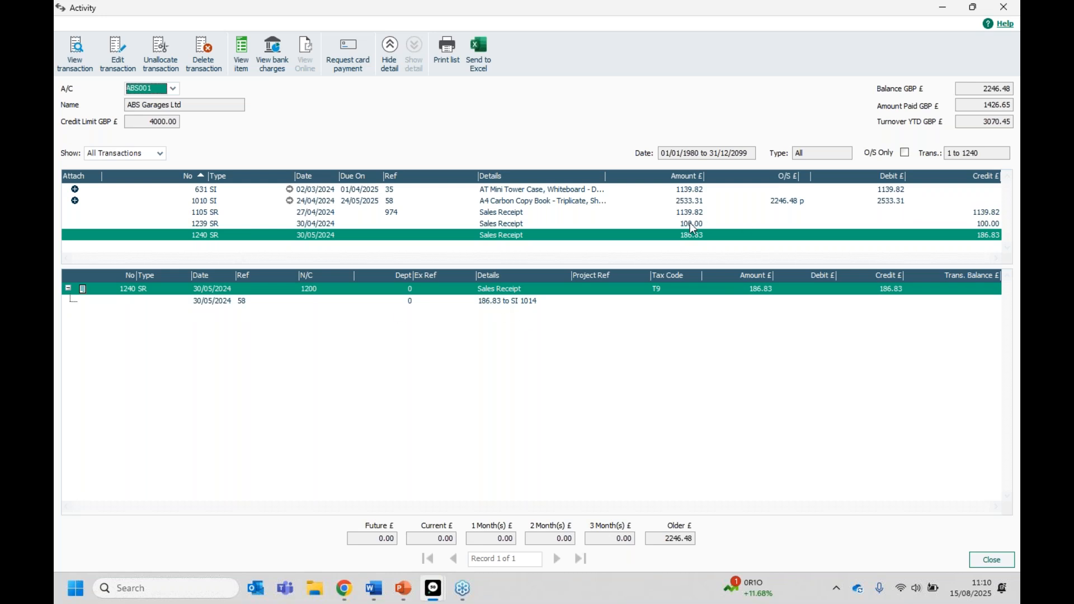
pyautogui.click(501, 319)
pyautogui.press('Up')
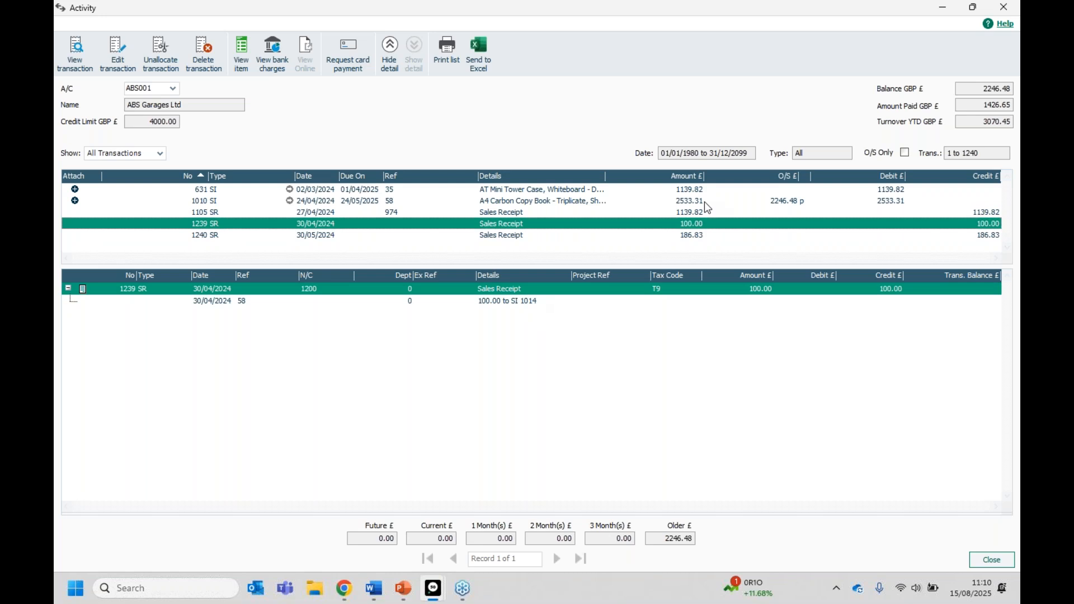
pyautogui.click(999, 8)
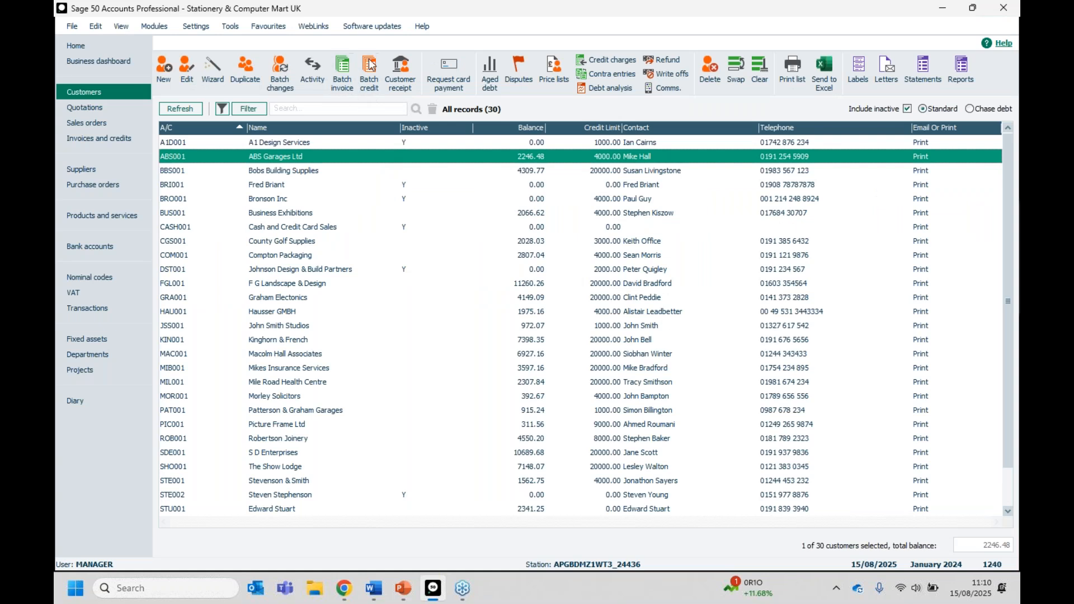
# Start a new customer receipt for ABS Garages Ltd (ABS001) and date it 30/04/2024.
pyautogui.click(398, 71)
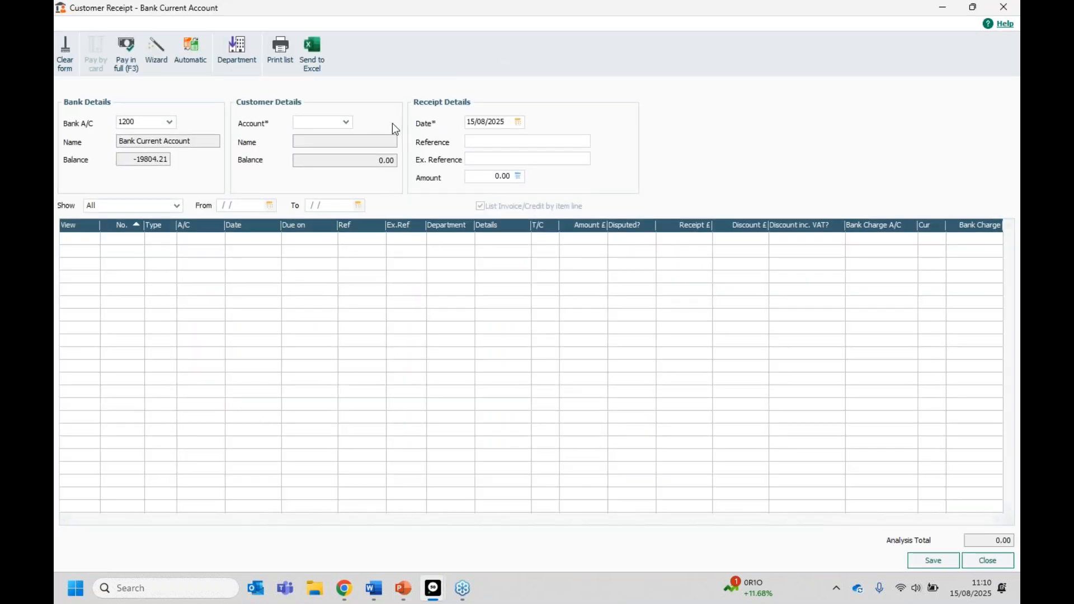
pyautogui.click(347, 123)
pyautogui.doubleClick(391, 221)
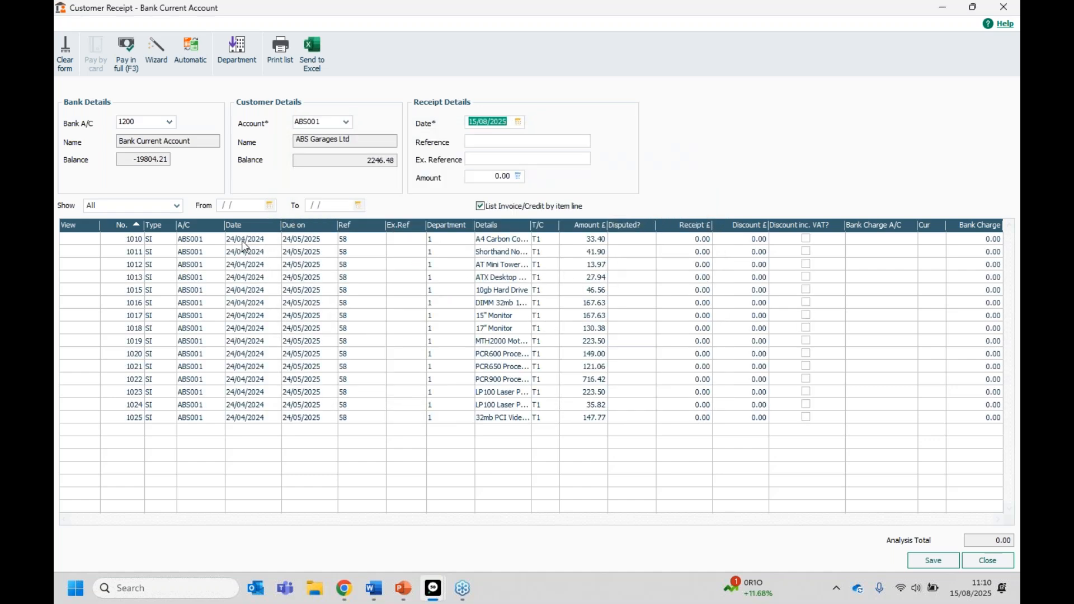
pyautogui.click(518, 122)
pyautogui.click(479, 136)
pyautogui.click(491, 136)
pyautogui.click(491, 136)
pyautogui.click(491, 136)
pyautogui.click(491, 136)
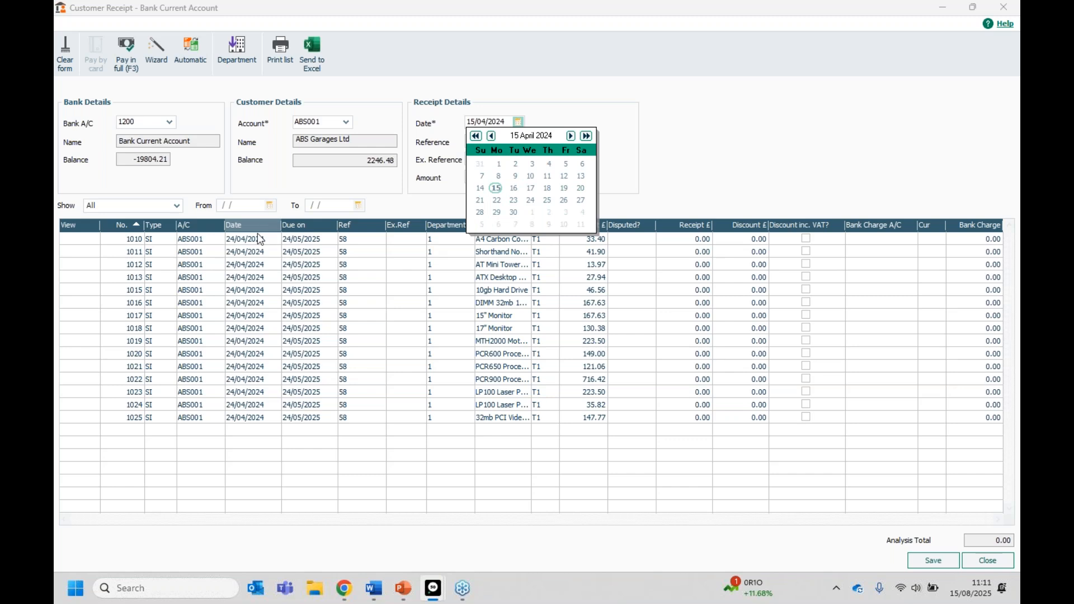
pyautogui.click(513, 212)
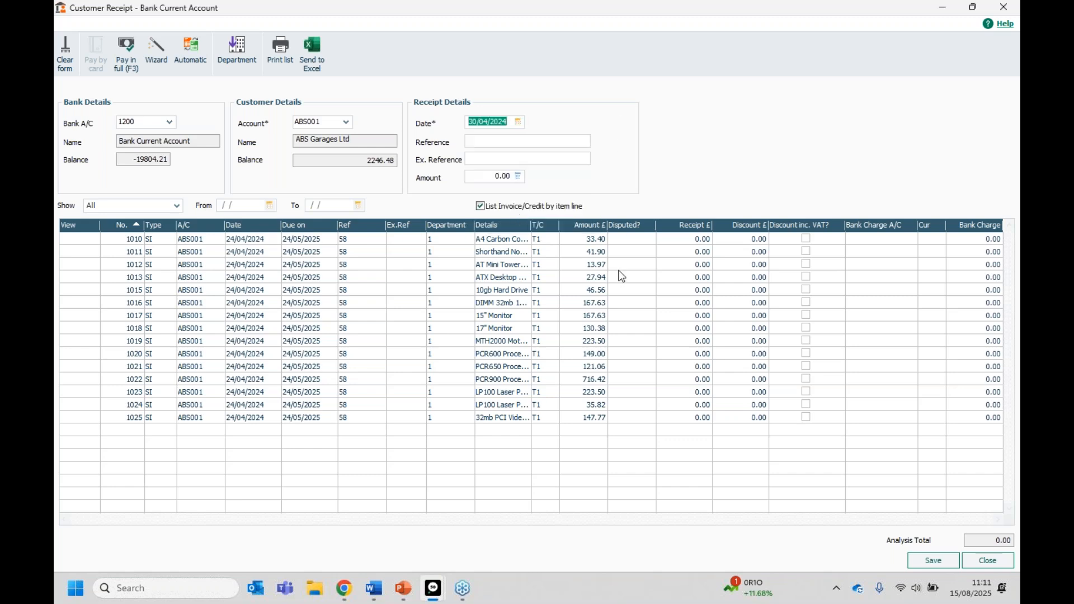
# Pay invoice line 1010 in full, save the receipt without clearing the promised payment, and close the receipt form.
pyautogui.click(658, 241)
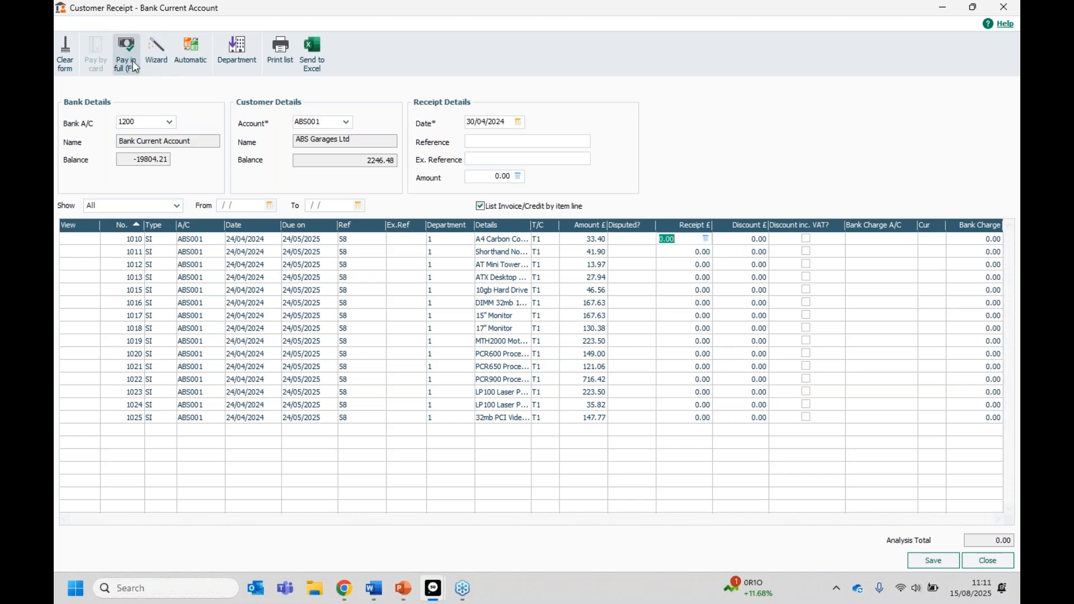
pyautogui.click(135, 67)
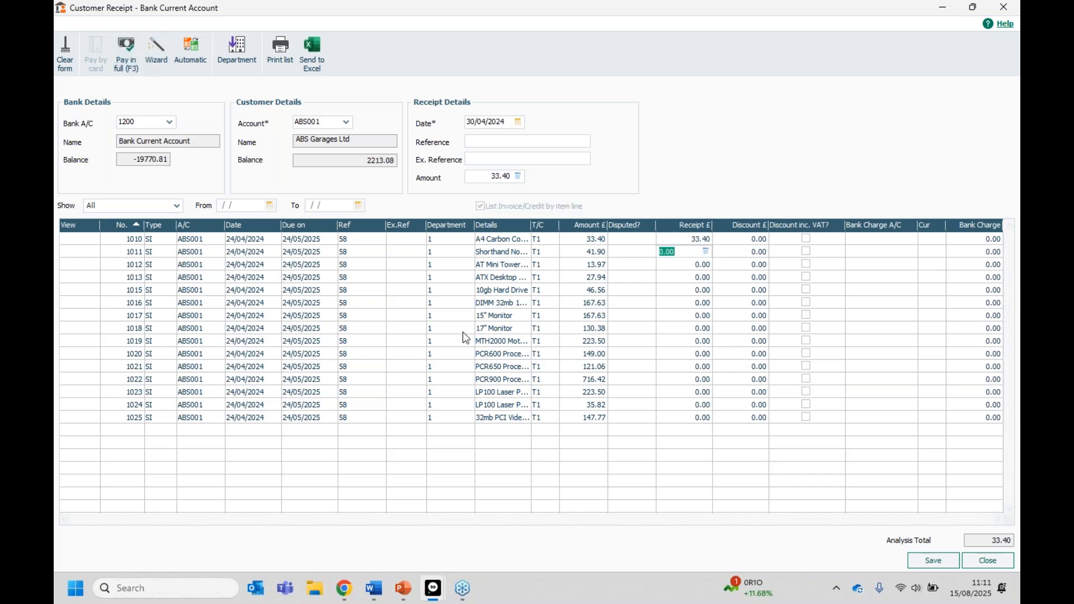
pyautogui.click(933, 561)
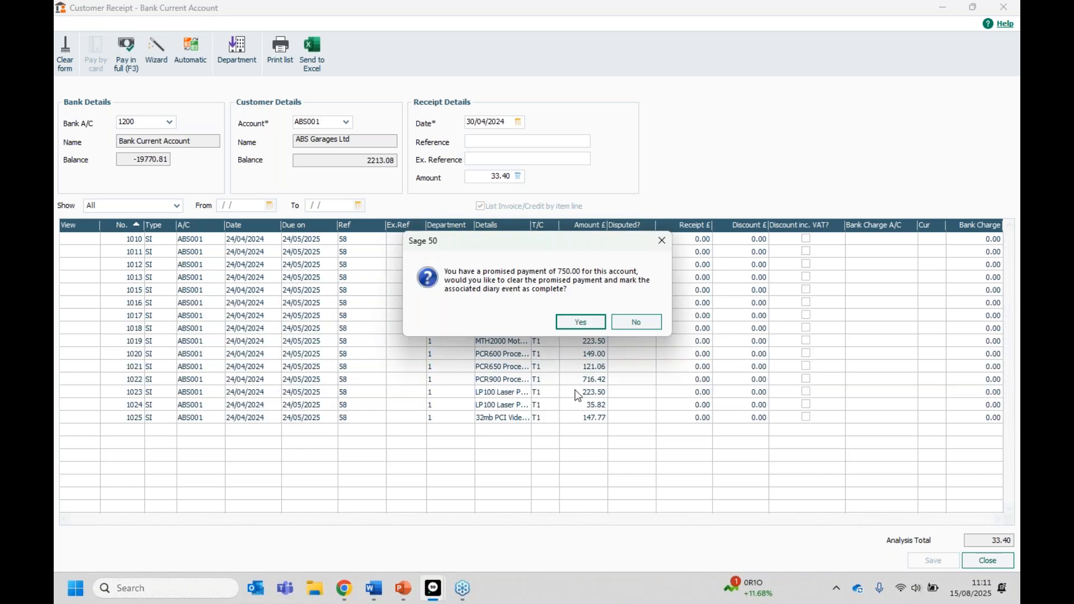
pyautogui.click(649, 323)
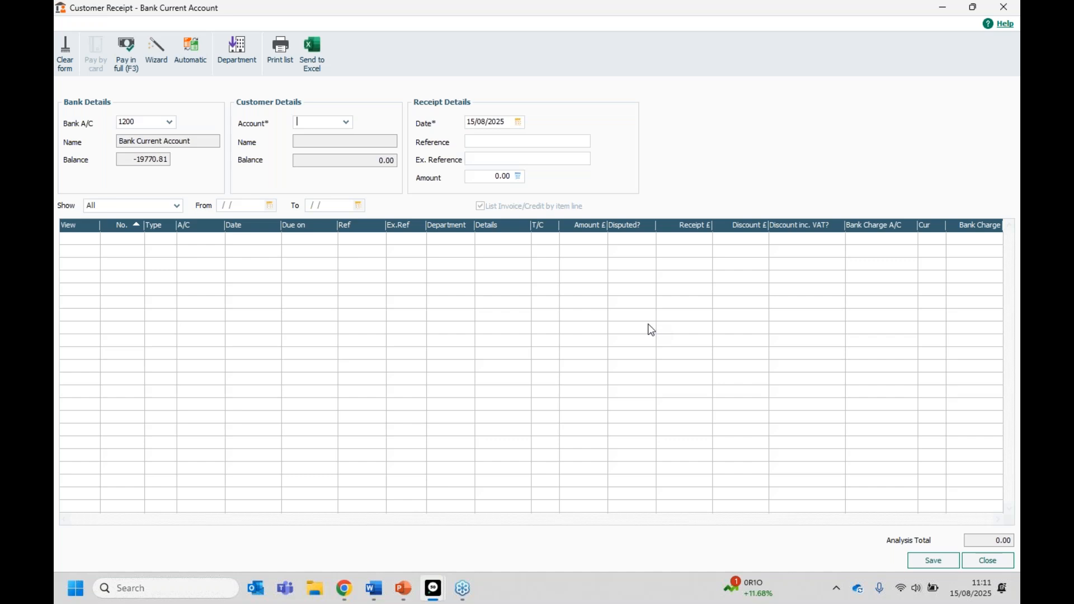
pyautogui.click(977, 561)
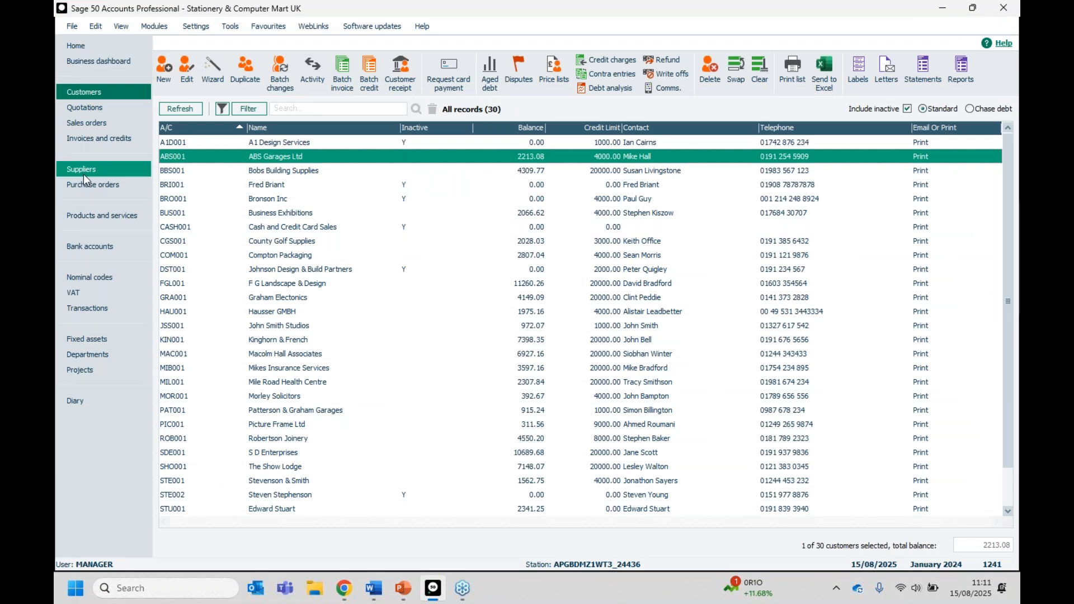
# Start a supplier payment from the bank current account for Wedgwood Marshall & Wilson (WED001).
pyautogui.click(83, 172)
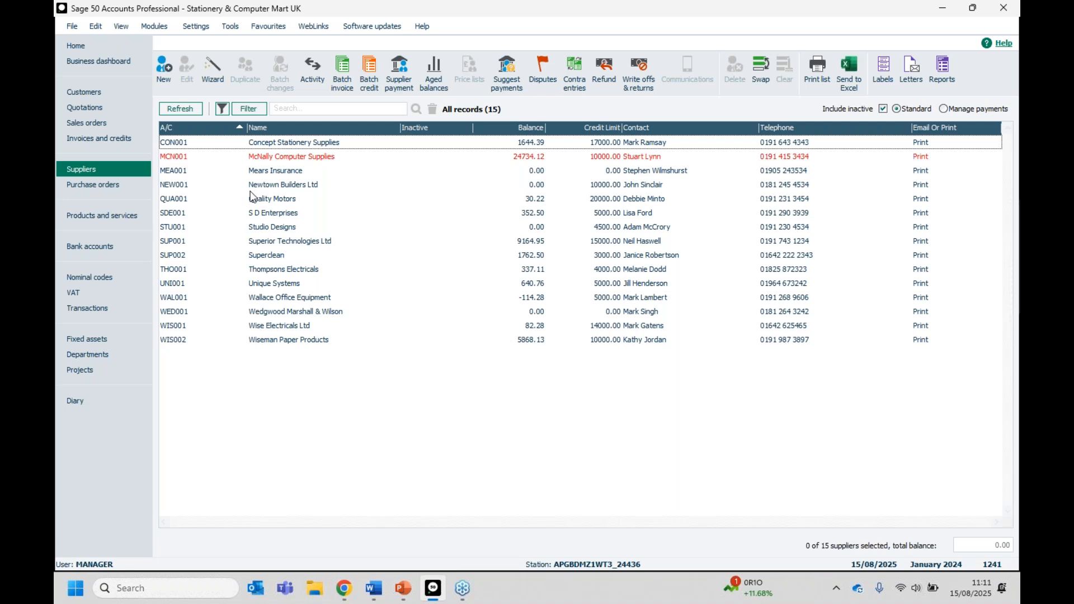
pyautogui.click(402, 82)
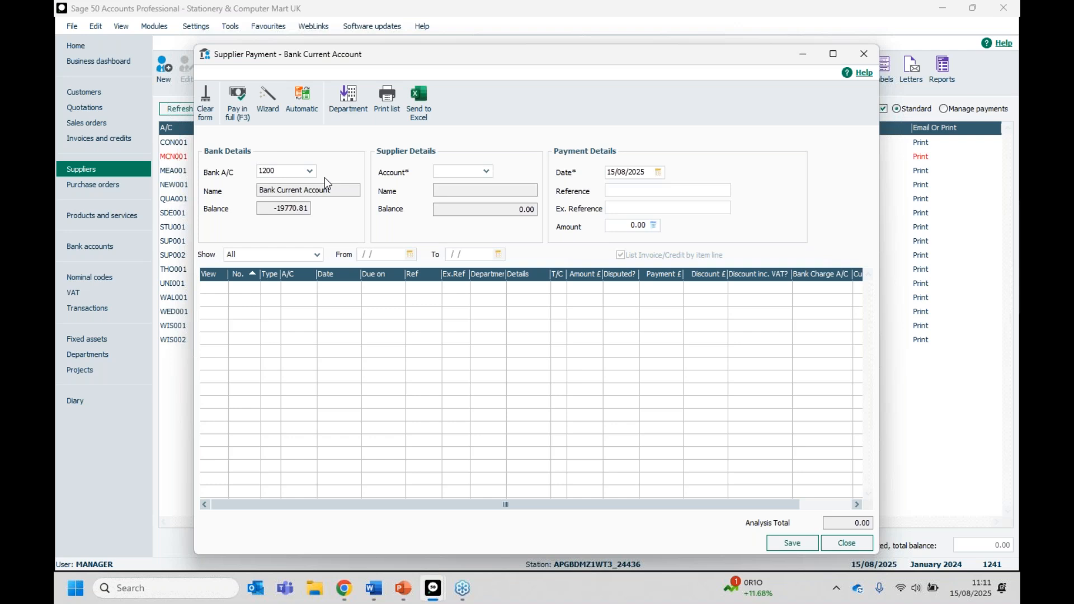
pyautogui.click(486, 171)
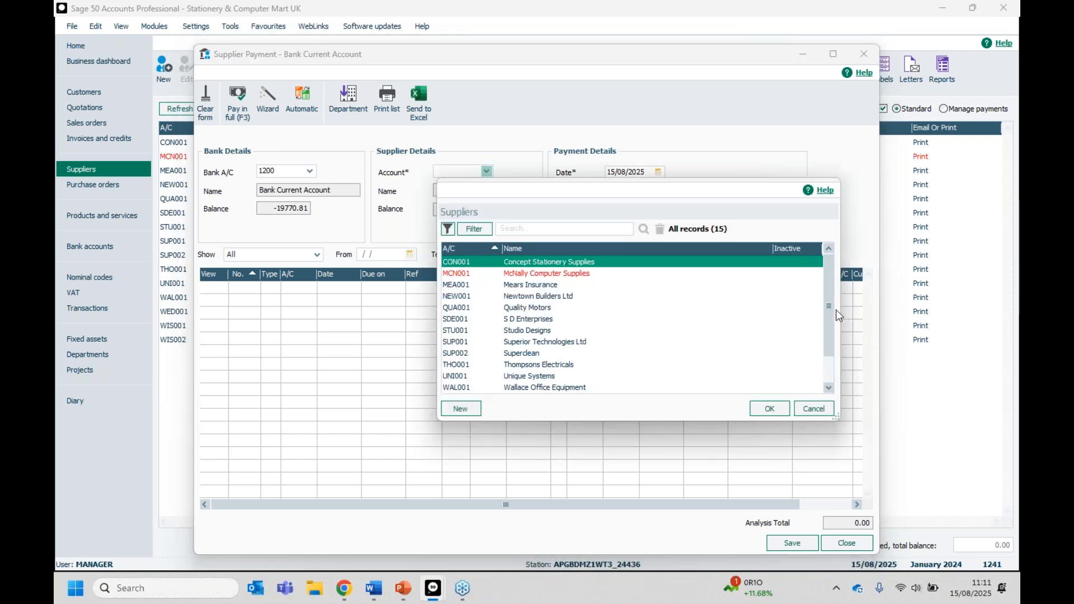
pyautogui.click(831, 364)
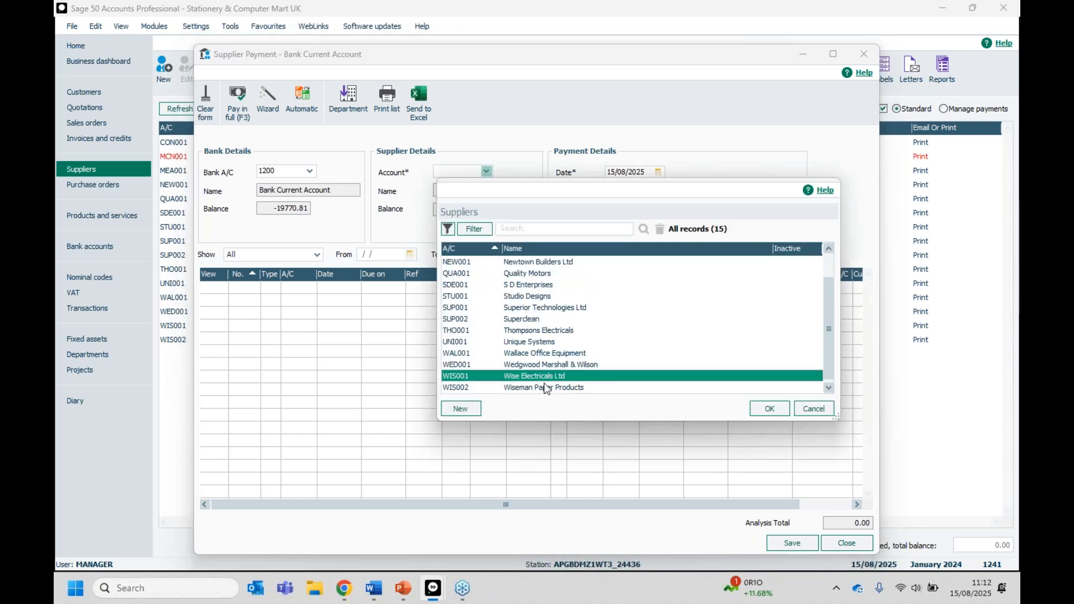
pyautogui.click(546, 387)
pyautogui.click(565, 366)
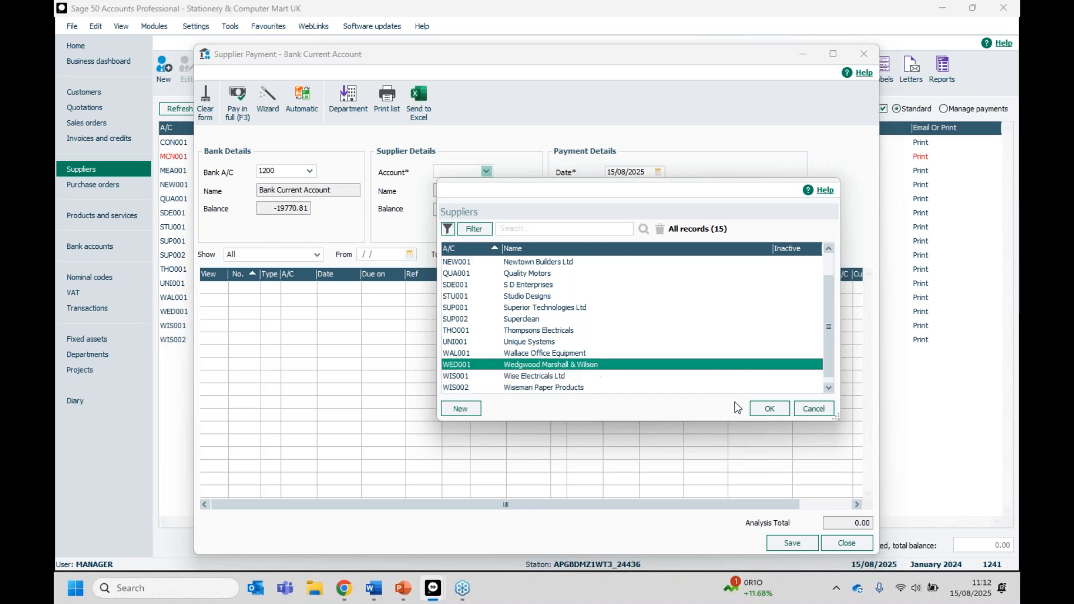
pyautogui.click(761, 407)
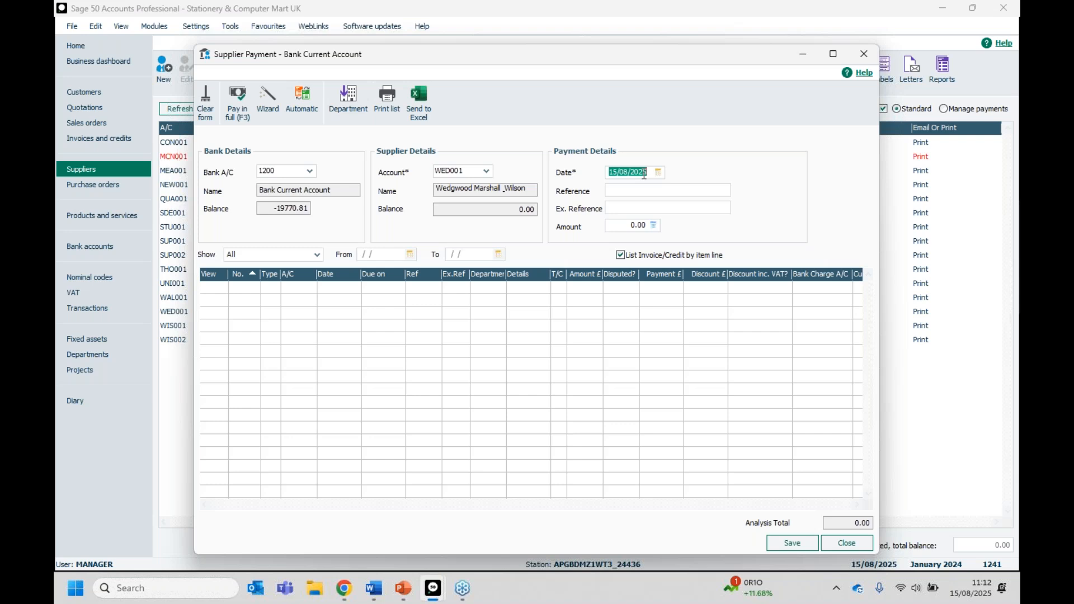
# Set the supplier payment's date to 01/08/2025 and accept a date outside the current financial year.
pyautogui.click(658, 172)
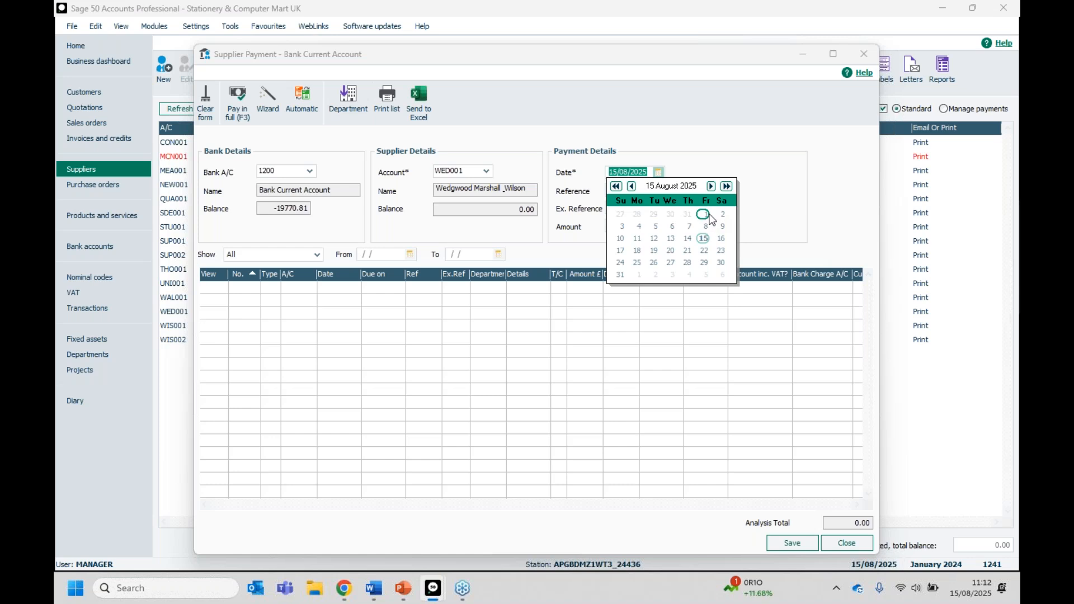
pyautogui.click(705, 215)
pyautogui.click(714, 163)
pyautogui.click(622, 194)
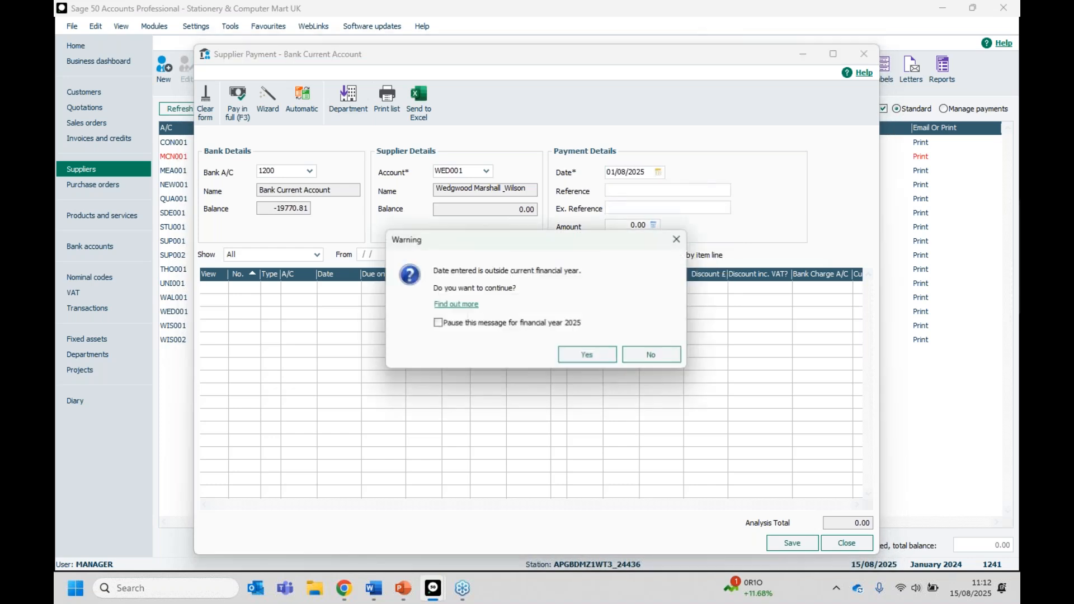
pyautogui.click(587, 355)
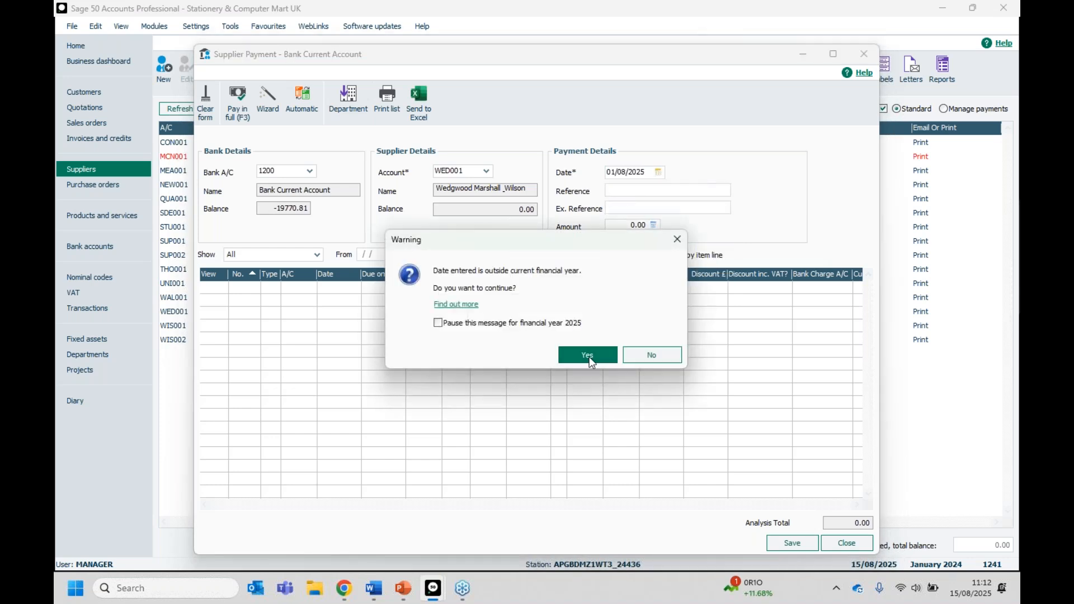
# Enter the payment reference Deposit and an amount of 250.00.
pyautogui.click(627, 193)
pyautogui.write('Depo')
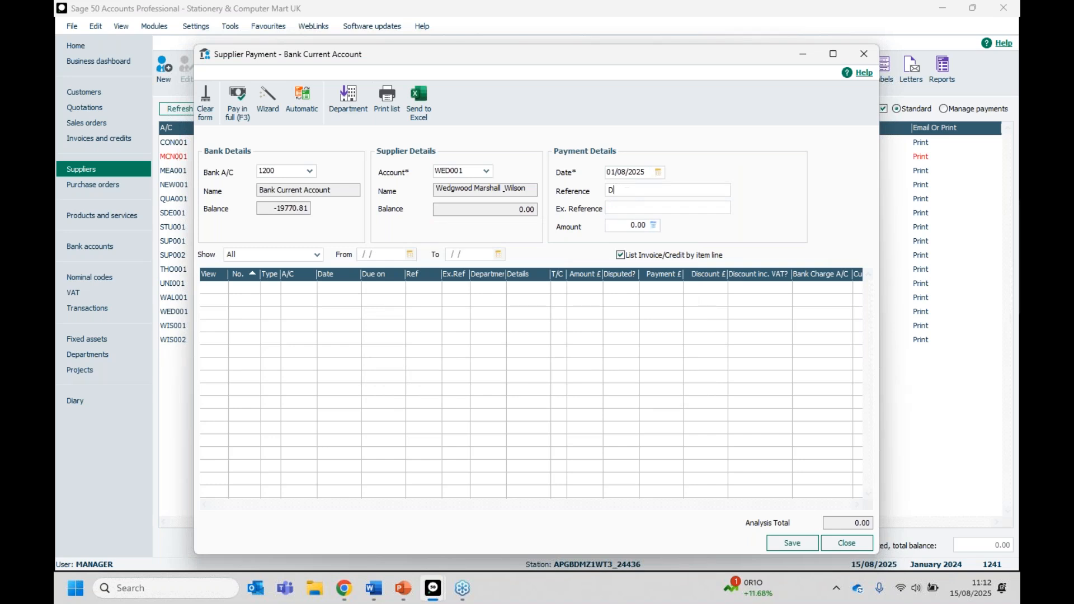
pyautogui.write('sit')
pyautogui.click(633, 224)
pyautogui.write('250')
# Save the supplier payment as a payment on account, accepting the date outside the financial year.
pyautogui.click(781, 547)
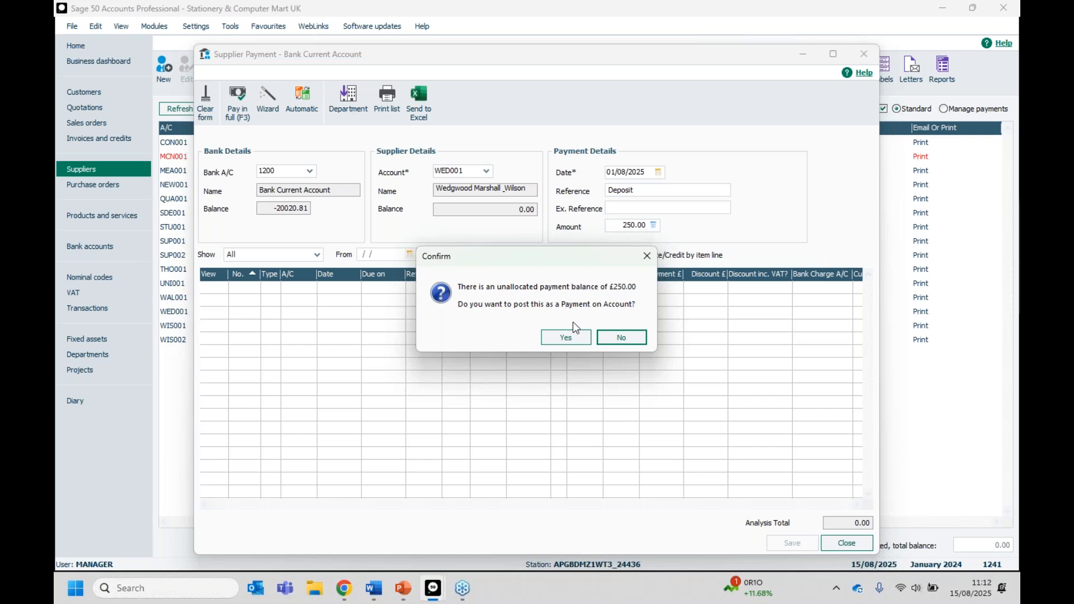
pyautogui.click(561, 338)
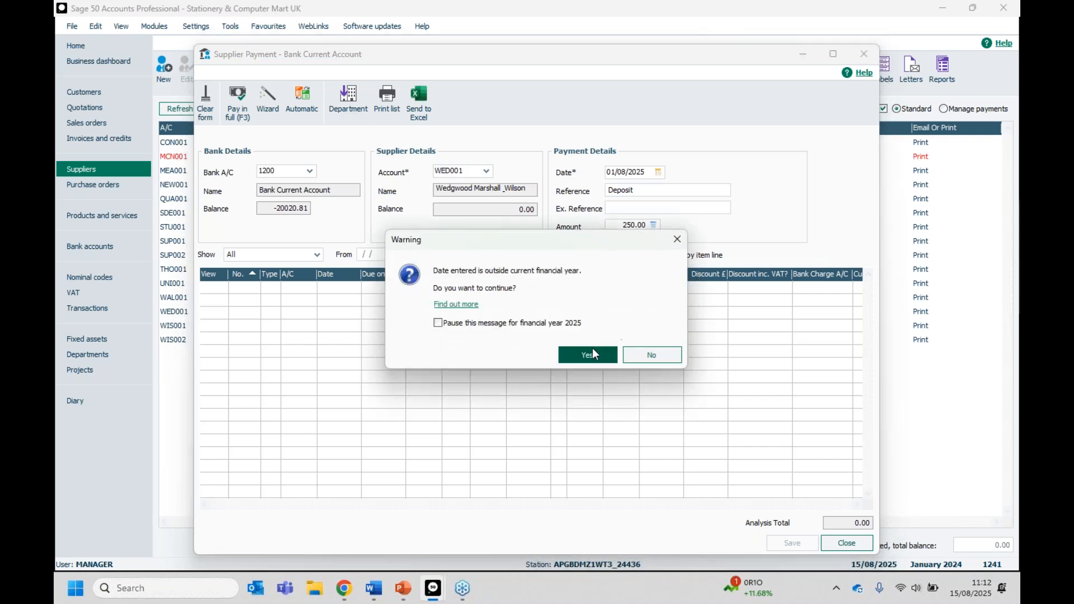
pyautogui.click(593, 352)
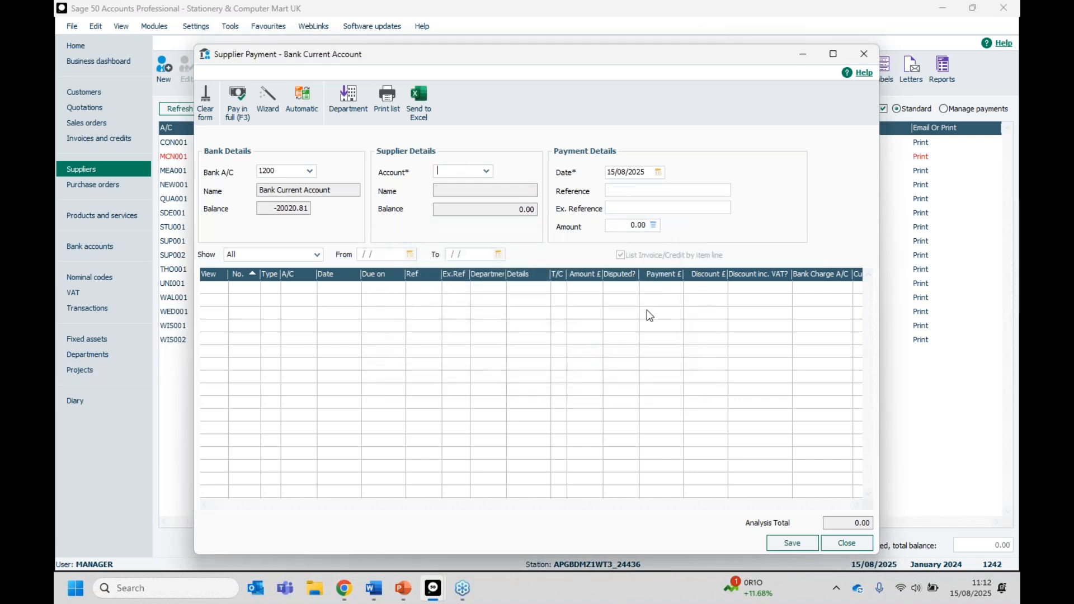
# Review the outstanding payment on account for Wedgwood Marshall & Wilson in the supplier payment form, then close it without saving.
pyautogui.click(487, 171)
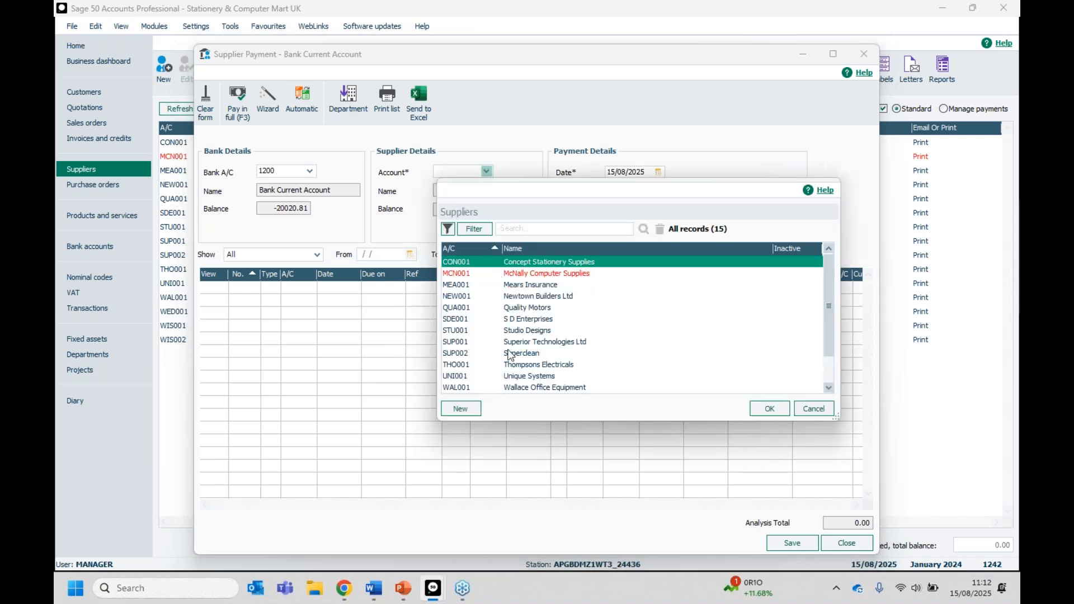
pyautogui.scroll(-3, 829, 351)
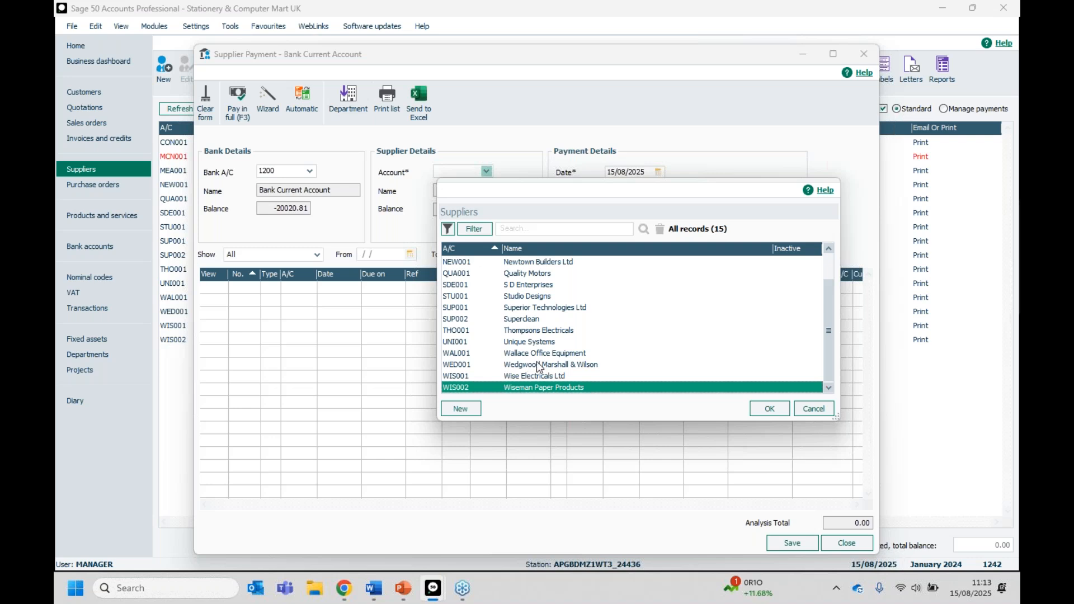
pyautogui.click(537, 364)
pyautogui.click(760, 405)
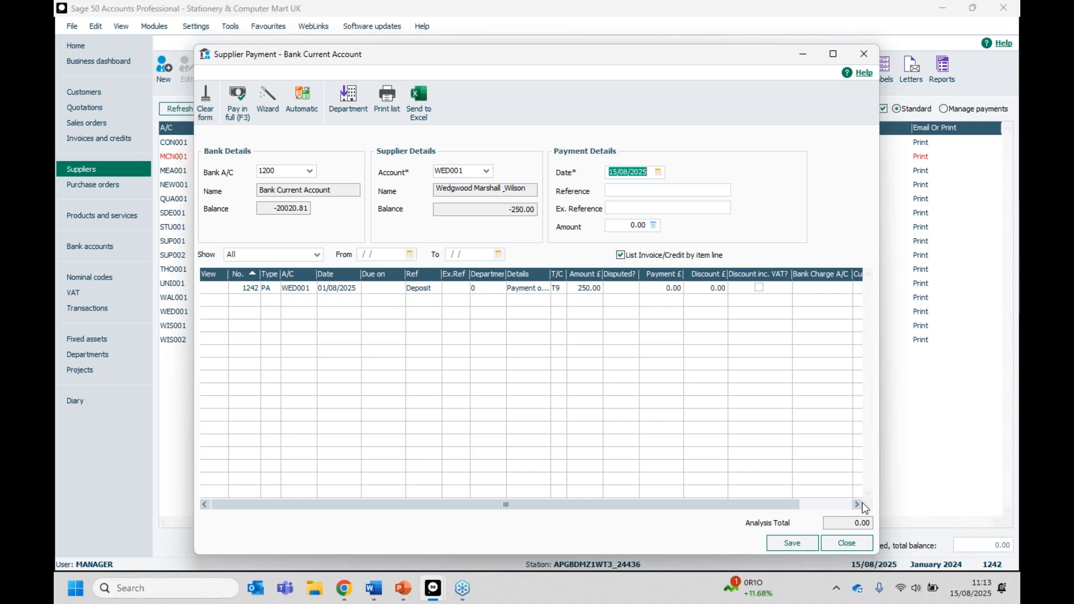
pyautogui.click(845, 541)
pyautogui.click(553, 334)
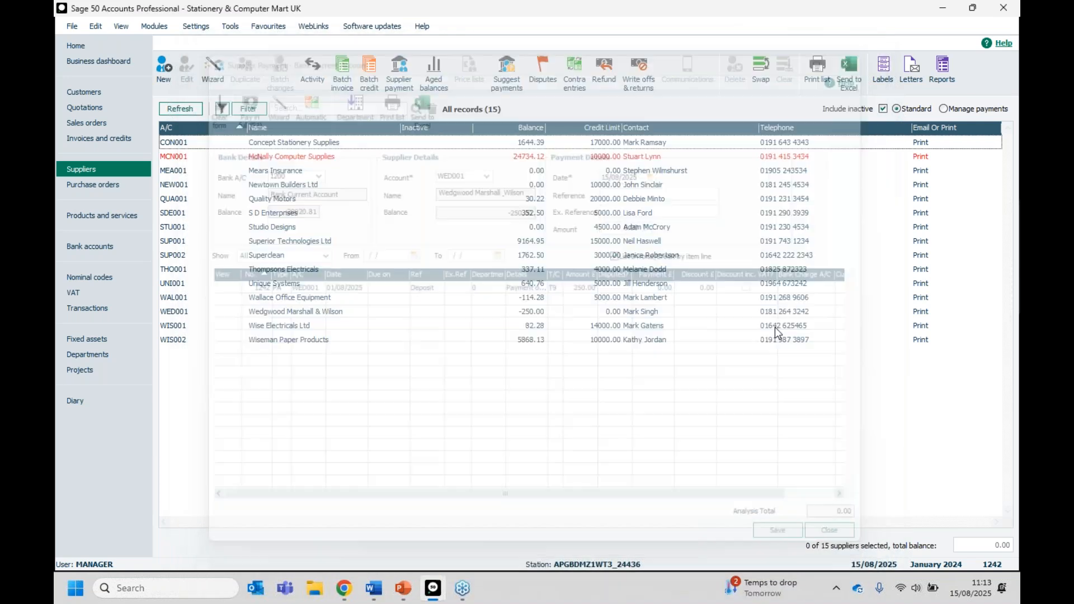
# Start a batch supplier invoice for Wedgwood Marshall & Wilson.
pyautogui.click(342, 71)
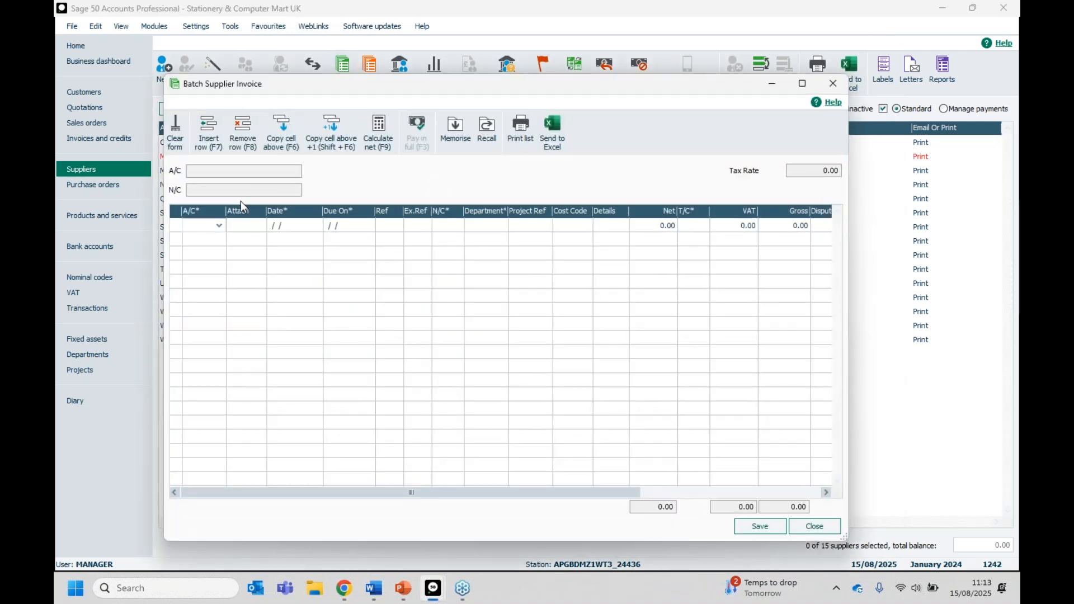
pyautogui.click(220, 223)
pyautogui.moveTo(577, 369); pyautogui.dragTo(576, 401)
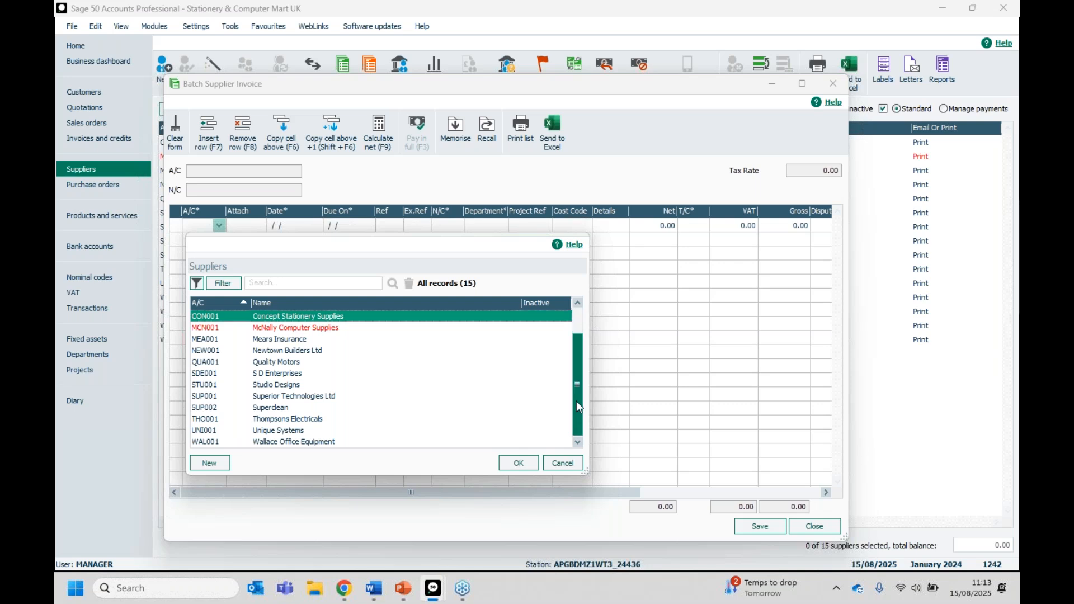
pyautogui.click(314, 443)
pyautogui.click(299, 420)
pyautogui.click(533, 463)
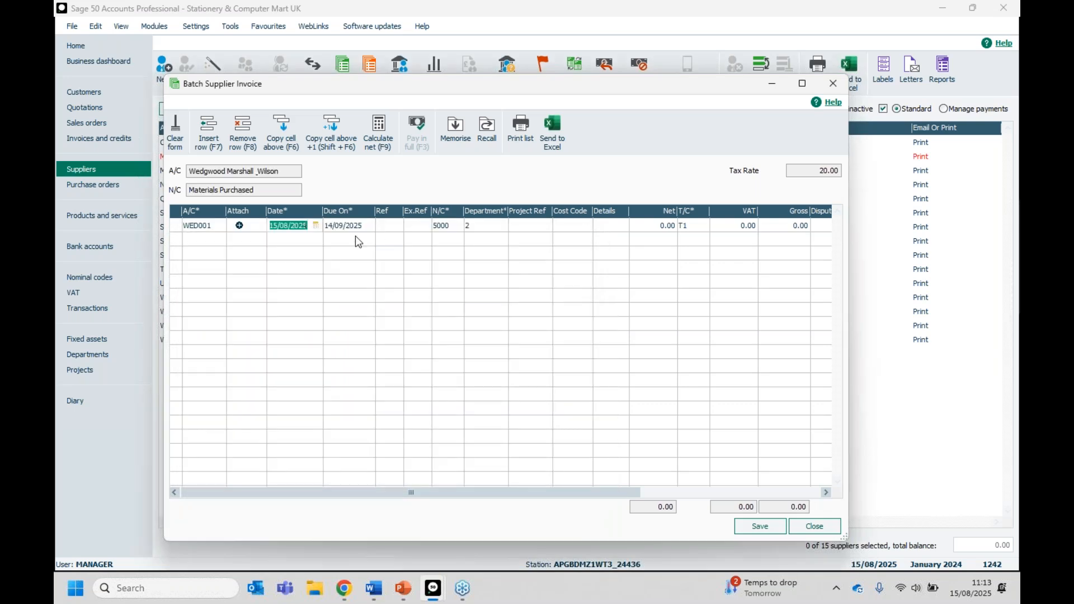
# Set the supplier invoice's date to 07/08/2025 and accept a date outside the current financial year.
pyautogui.press('Tab')
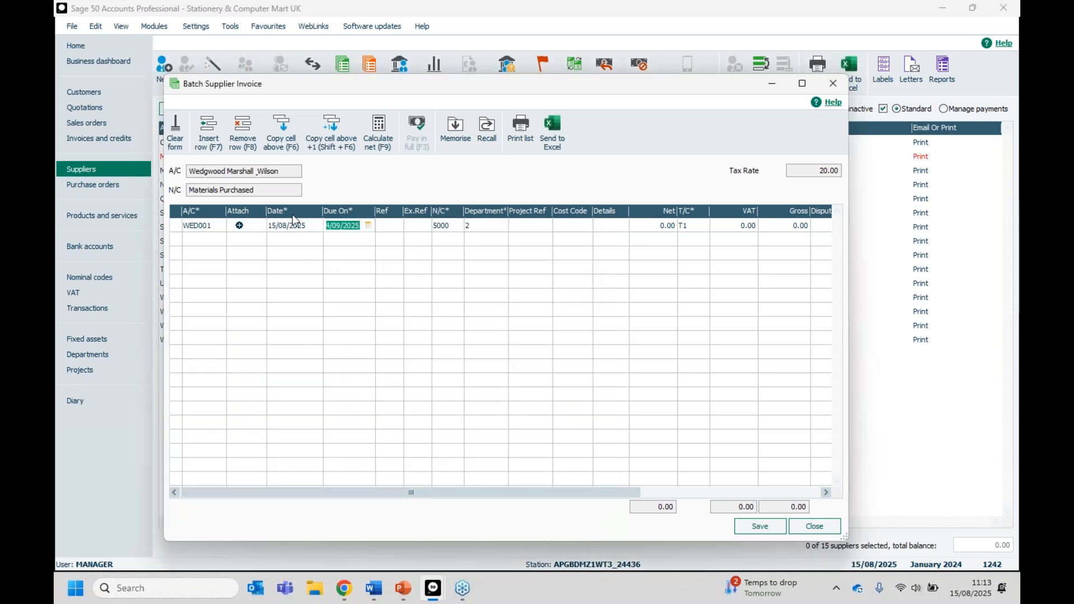
pyautogui.click(316, 225)
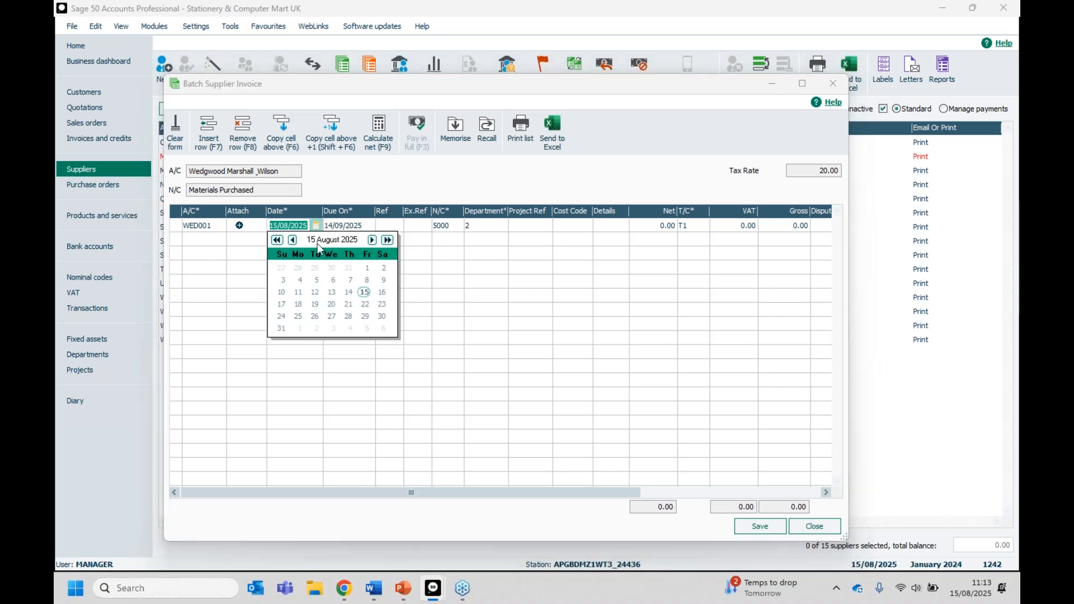
pyautogui.click(350, 281)
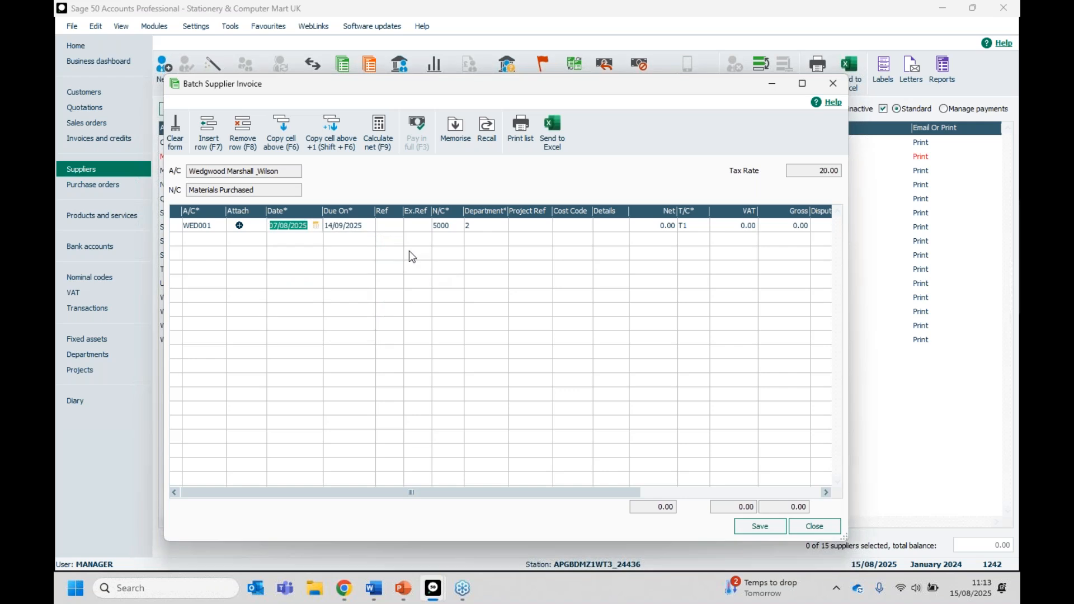
pyautogui.click(642, 226)
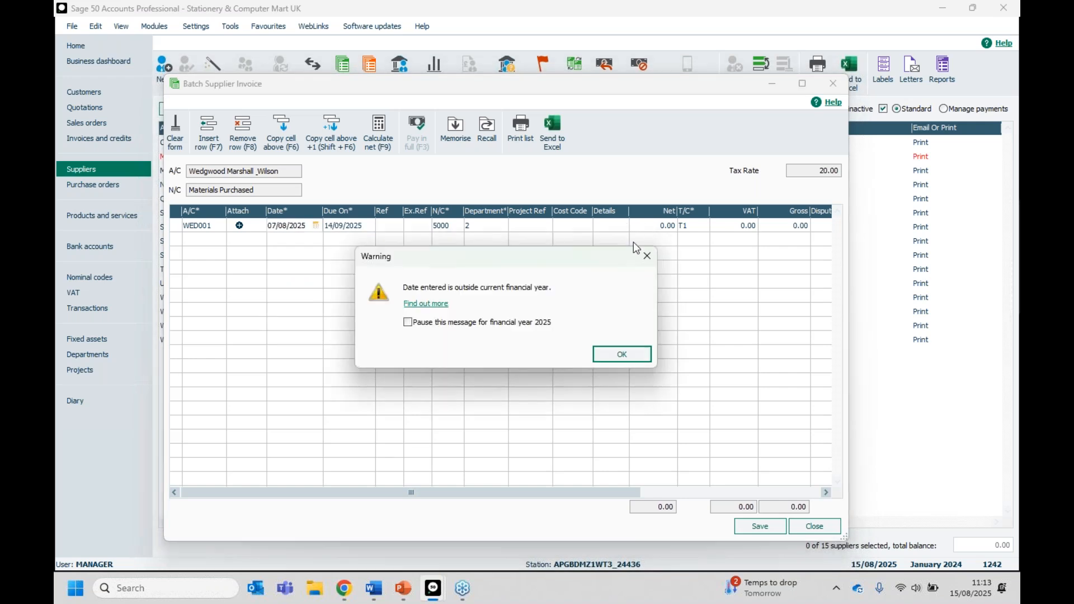
pyautogui.click(622, 355)
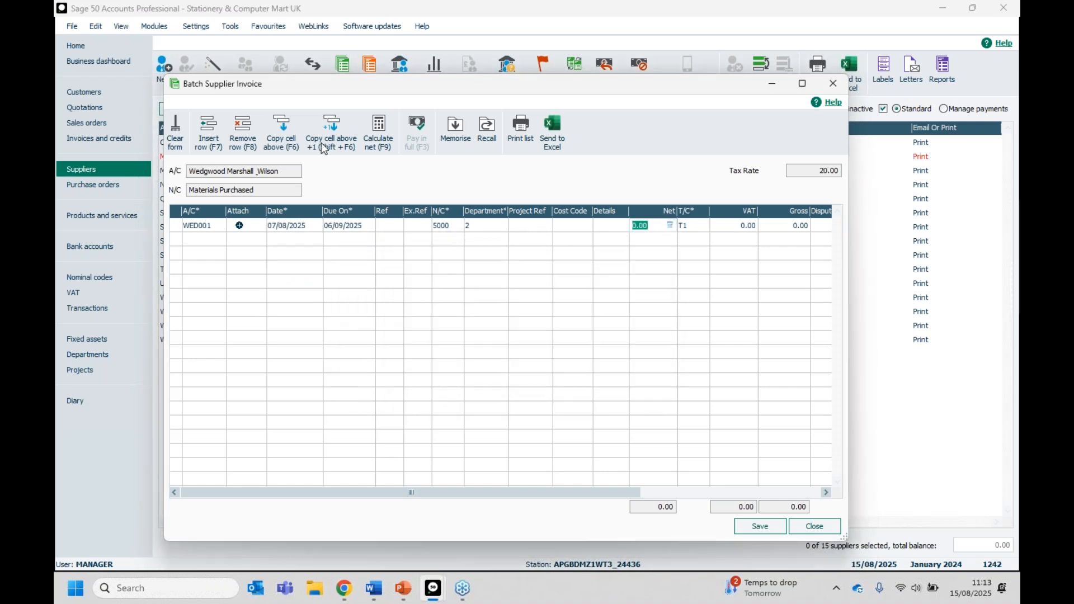
# Enter 500 as the gross invoice amount, calculate its net and VAT, and save the invoice despite the date being outside the financial year.
pyautogui.write('500')
pyautogui.click(378, 132)
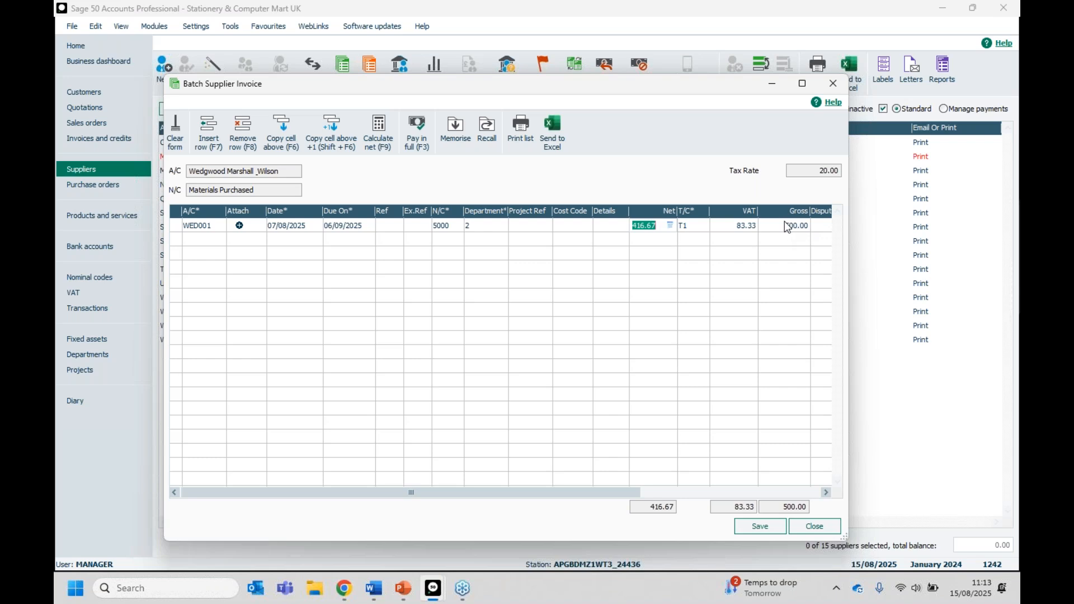
pyautogui.click(759, 529)
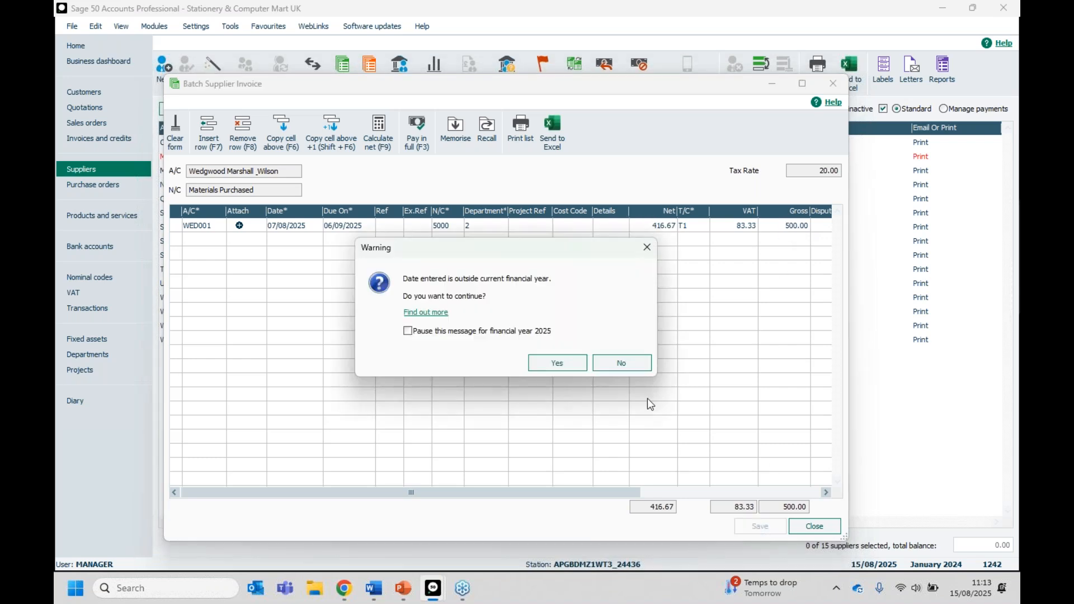
pyautogui.click(556, 361)
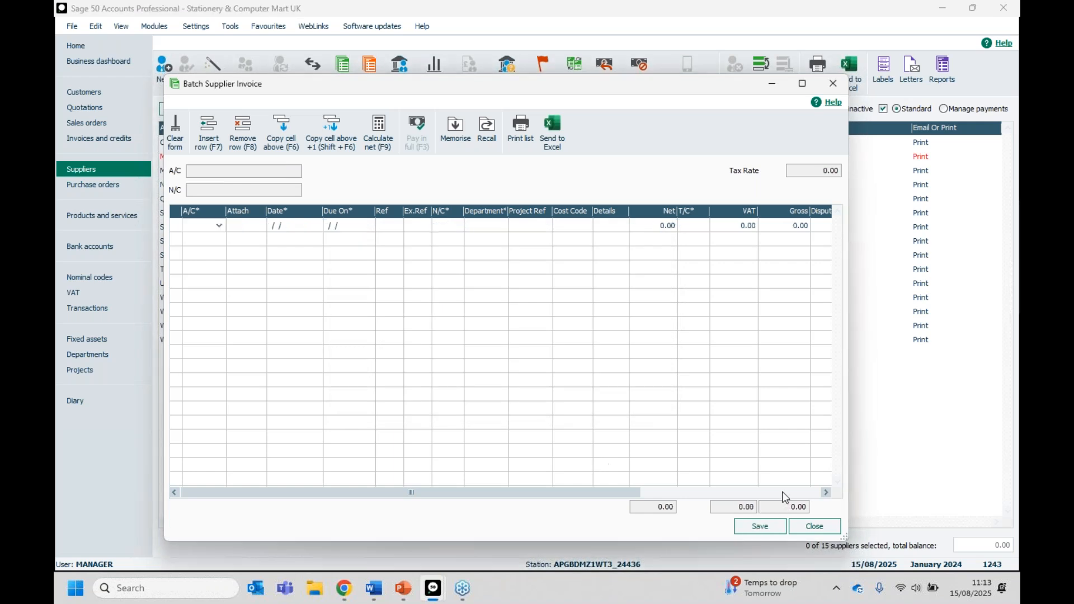
pyautogui.click(811, 527)
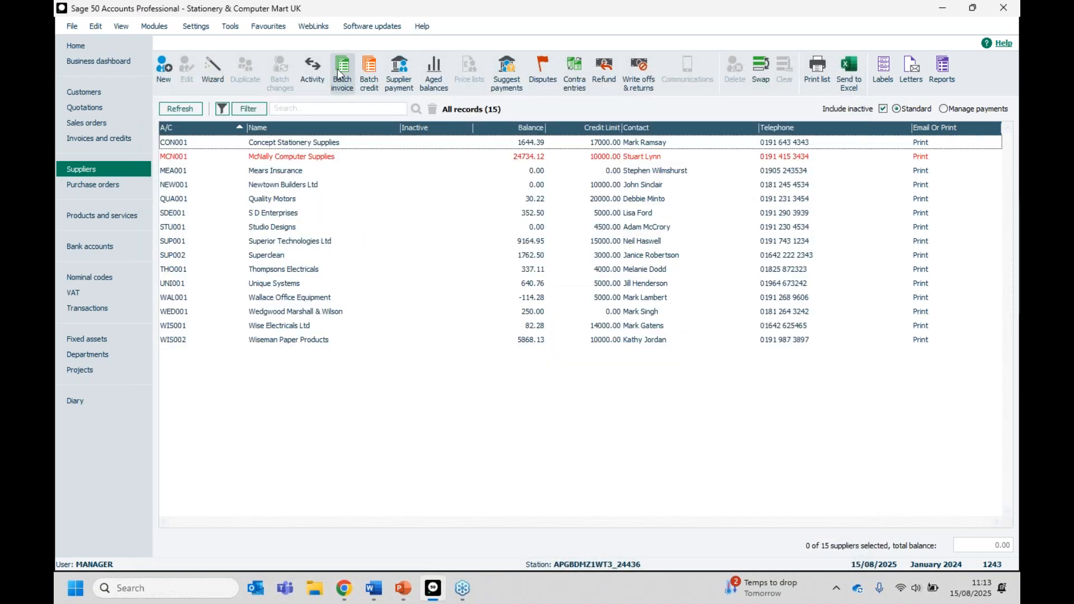
# Start a supplier payment from the bank current account for Wedgwood Marshall & Wilson to settle its new invoice.
pyautogui.click(396, 78)
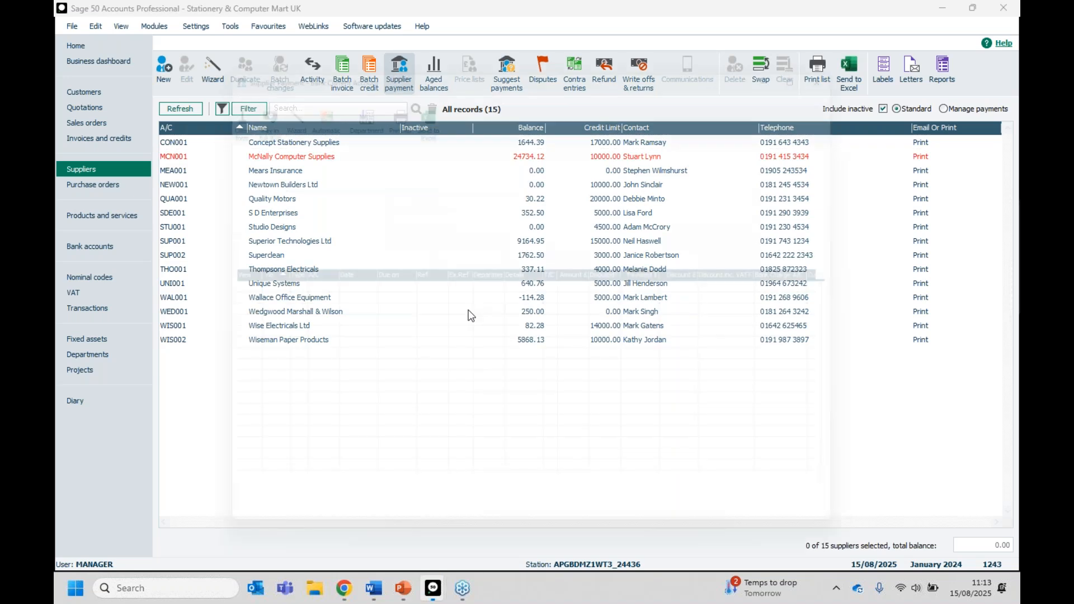
pyautogui.click(486, 171)
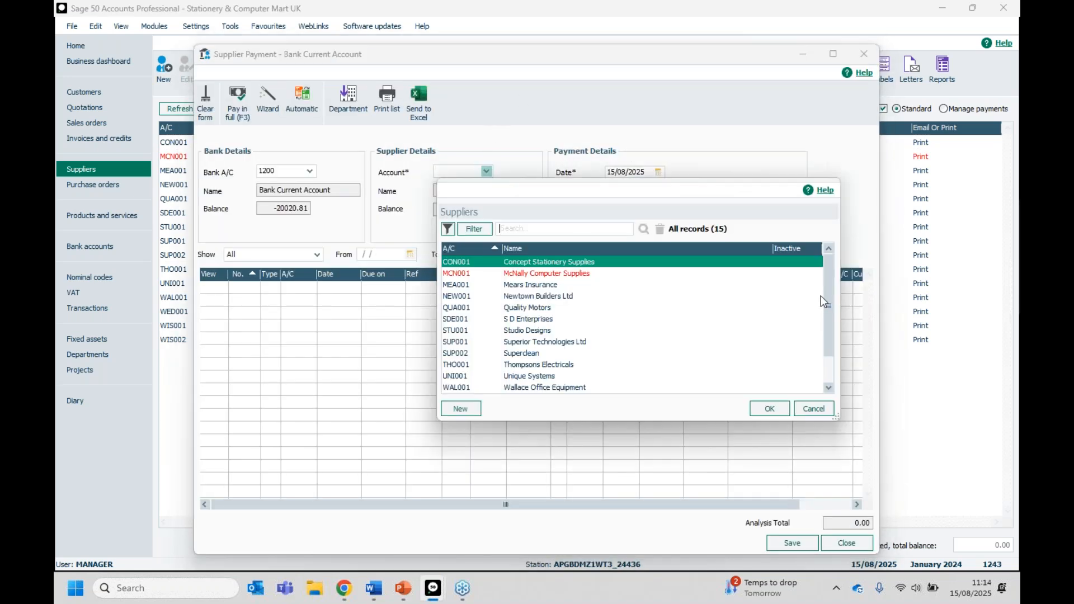
pyautogui.scroll(-1, 820, 295)
pyautogui.click(552, 388)
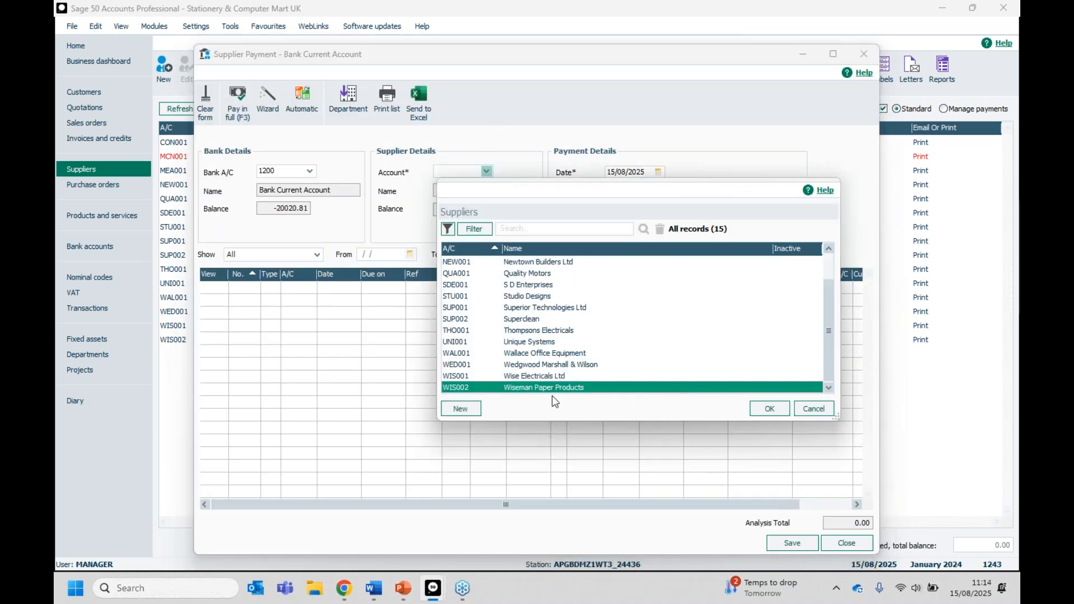
pyautogui.click(536, 366)
pyautogui.click(752, 406)
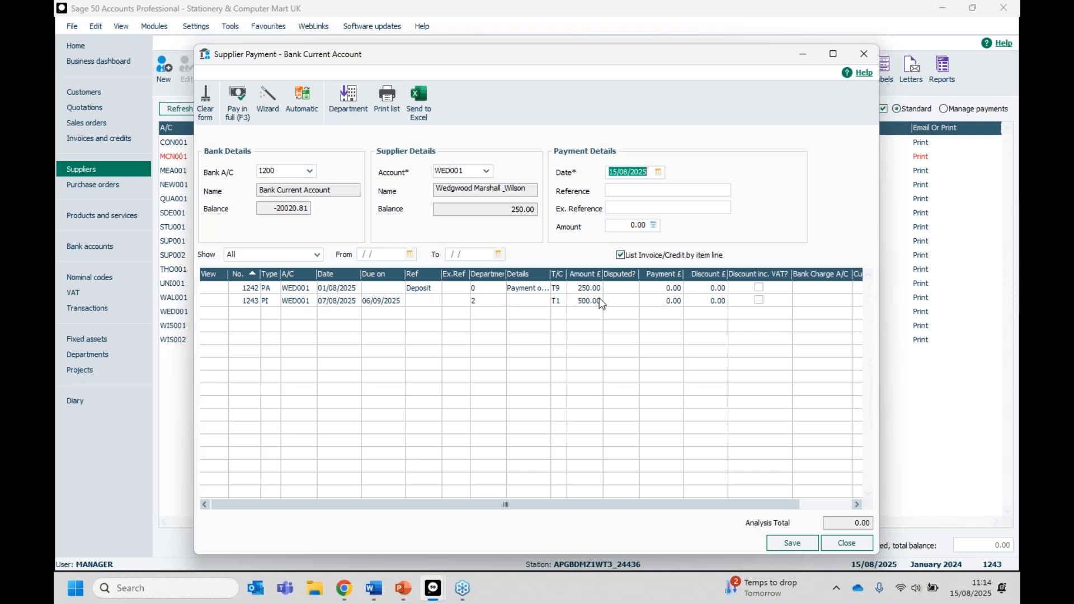
# Allocate the 250.00 payment on account and the 500.00 invoice in full, and save the payment, accepting the date outside the financial year.
pyautogui.click(613, 287)
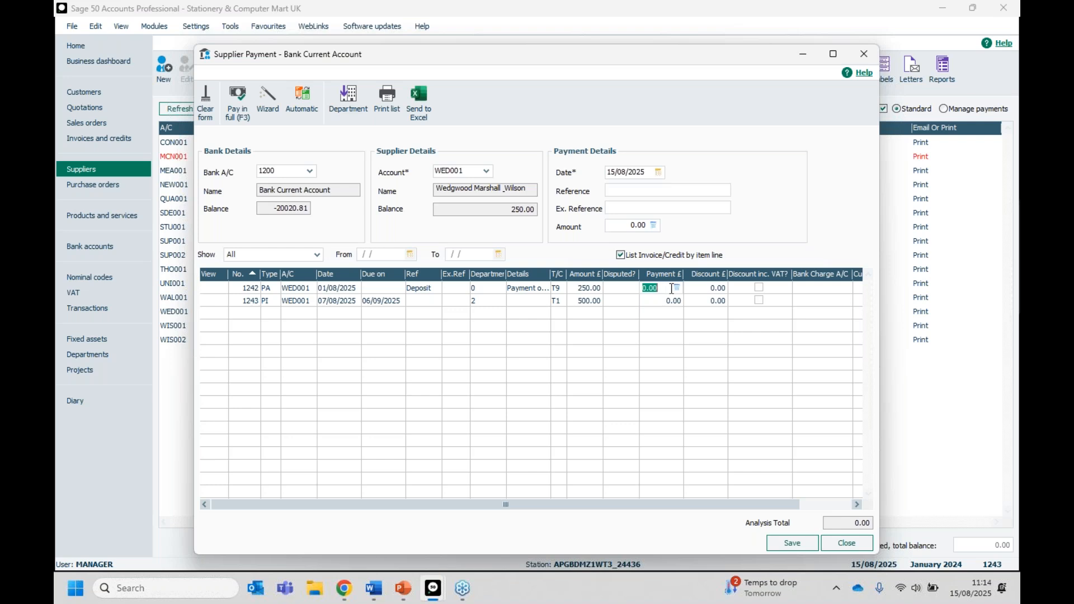
pyautogui.click(236, 102)
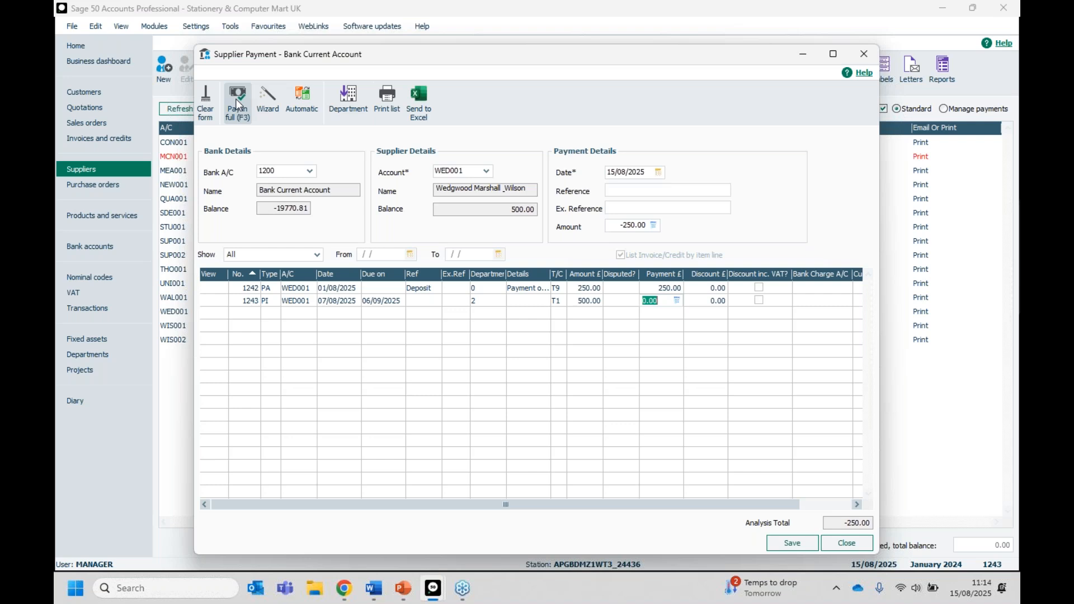
pyautogui.click(237, 104)
pyautogui.click(782, 544)
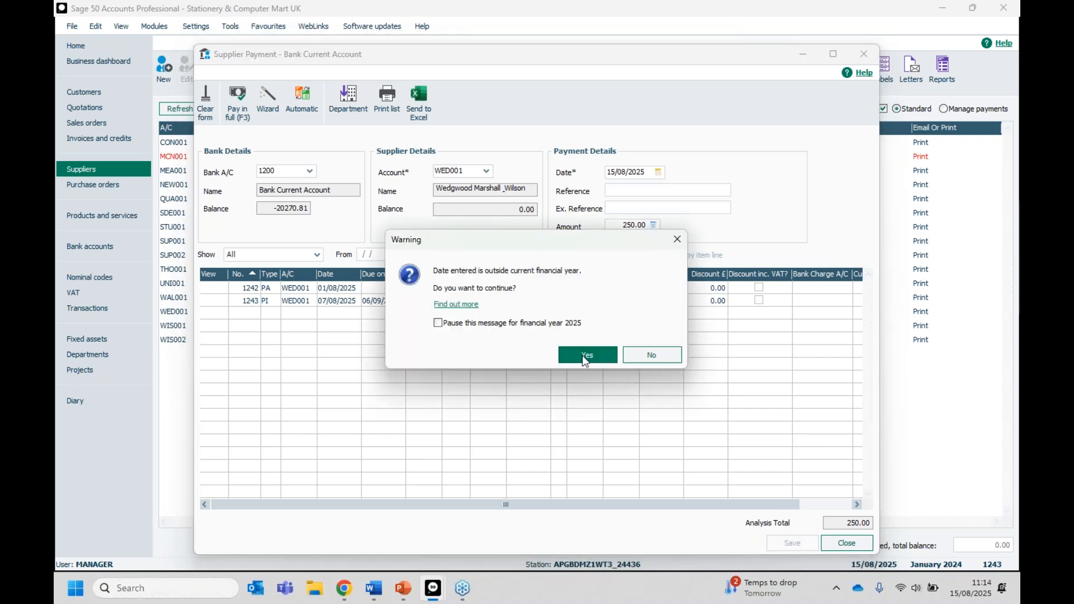
pyautogui.click(585, 356)
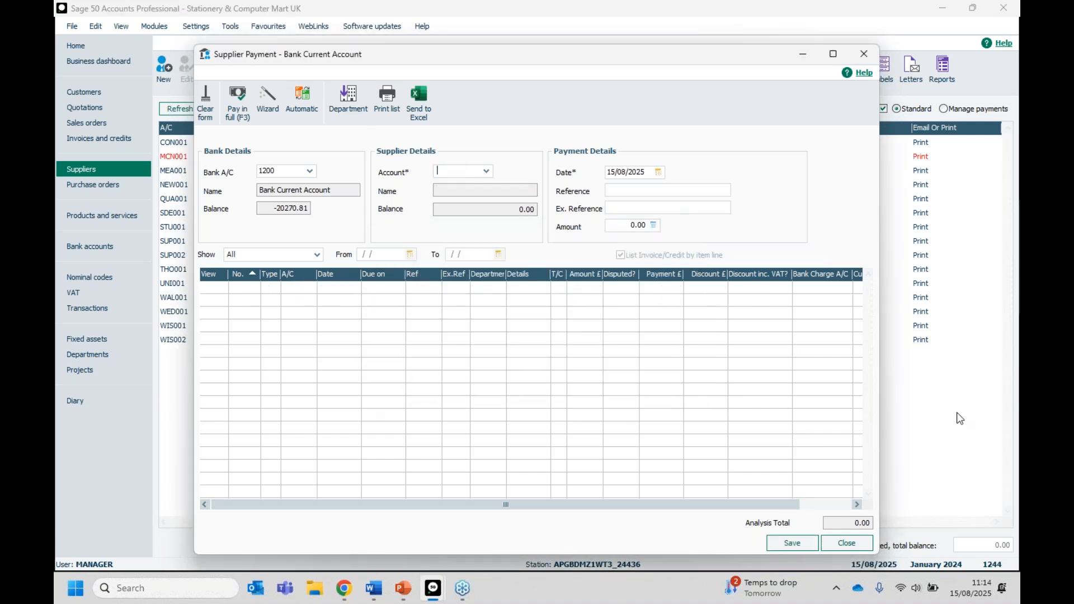
pyautogui.click(841, 538)
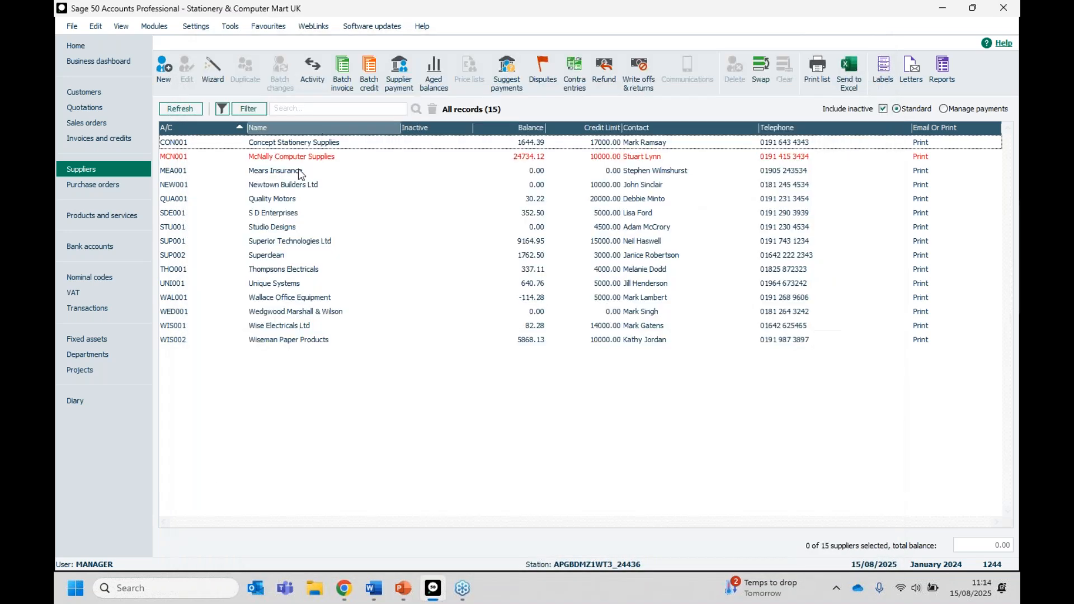
# Examine the activity of Wedgwood Marshall & Wilson to see how the payment on account and the invoice are allocated.
pyautogui.click(287, 325)
pyautogui.click(287, 315)
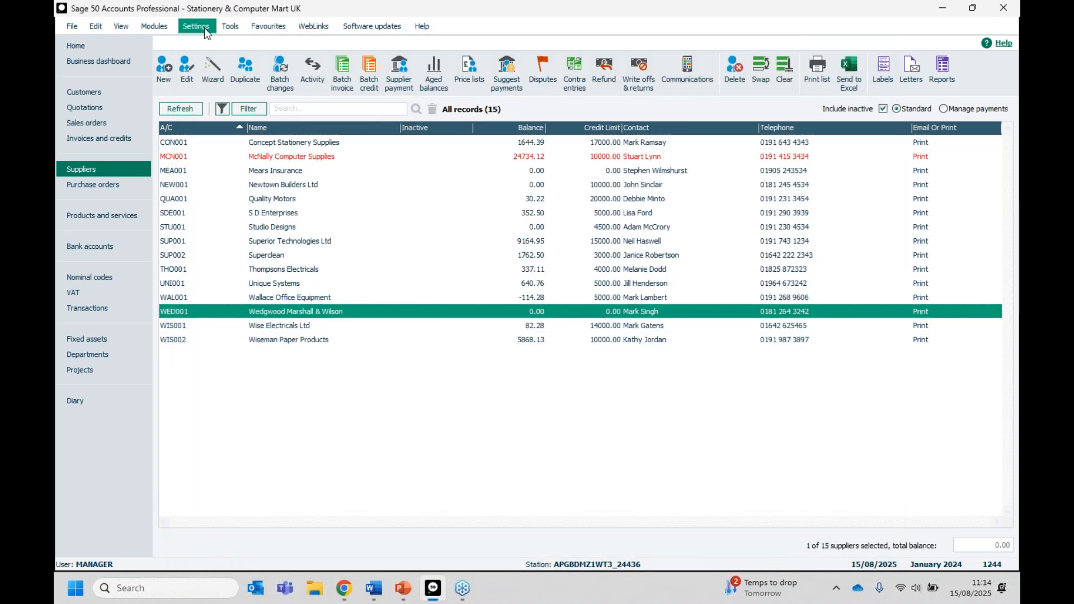
pyautogui.click(311, 68)
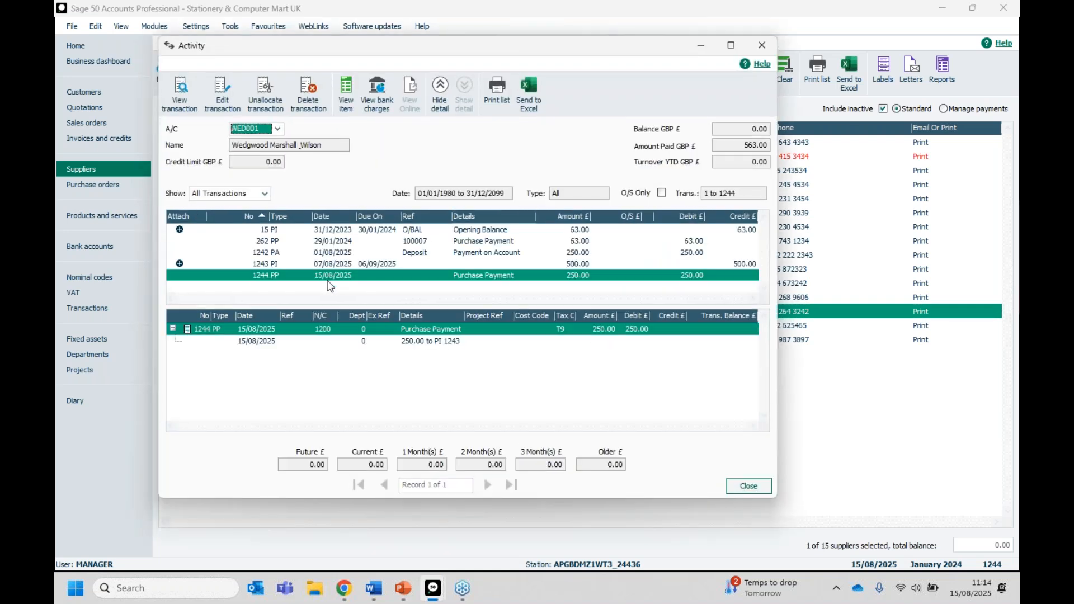
pyautogui.click(288, 252)
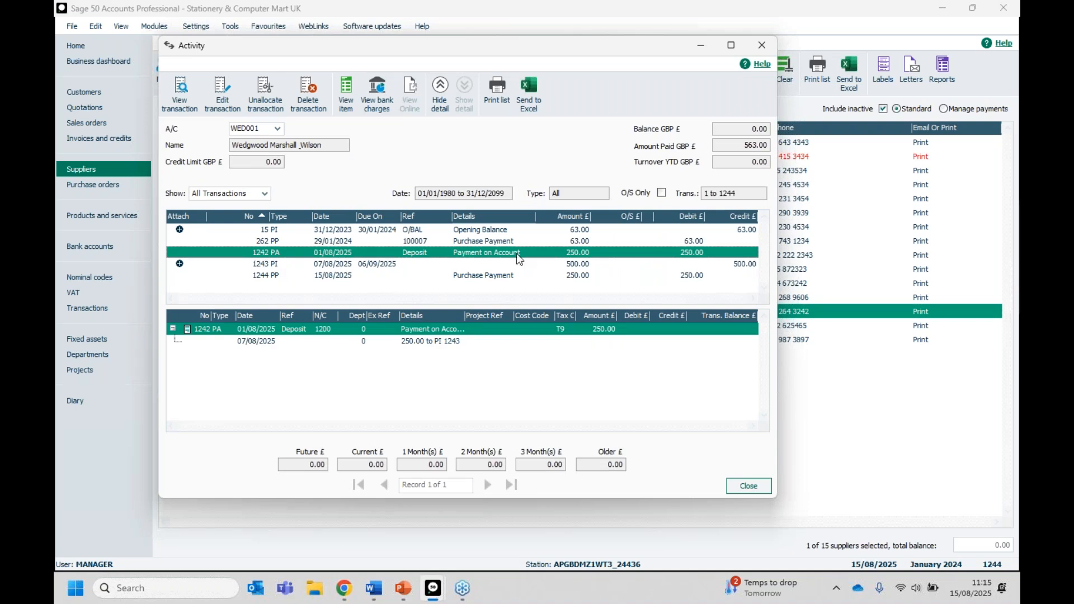
pyautogui.click(266, 264)
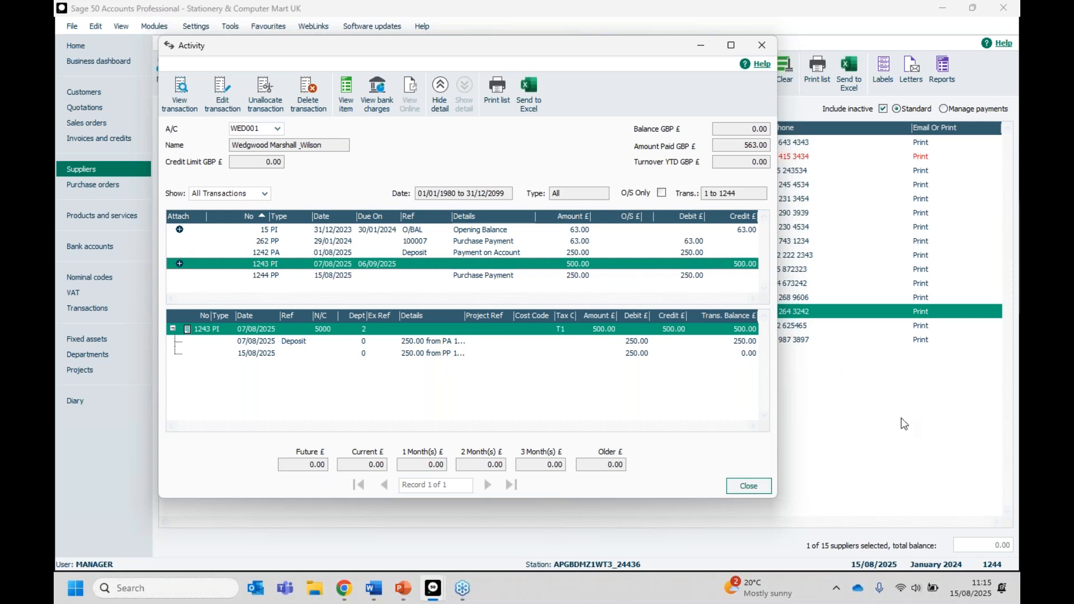
pyautogui.click(736, 486)
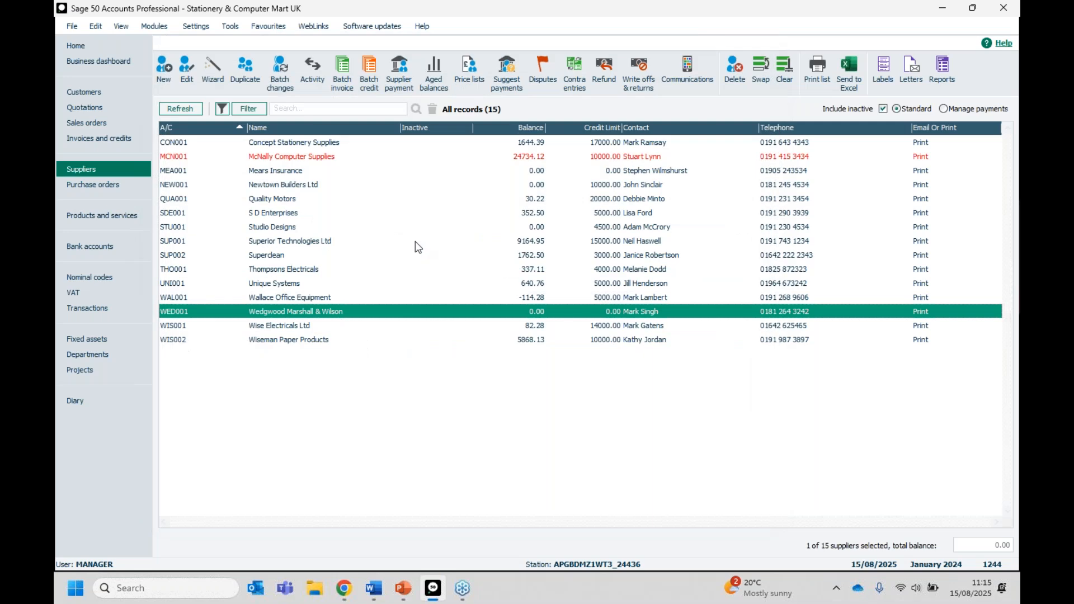
# Start a supplier payment for Concept Stationery Supplies and pay its first listed invoice line (730) in full.
pyautogui.click(326, 144)
pyautogui.click(399, 72)
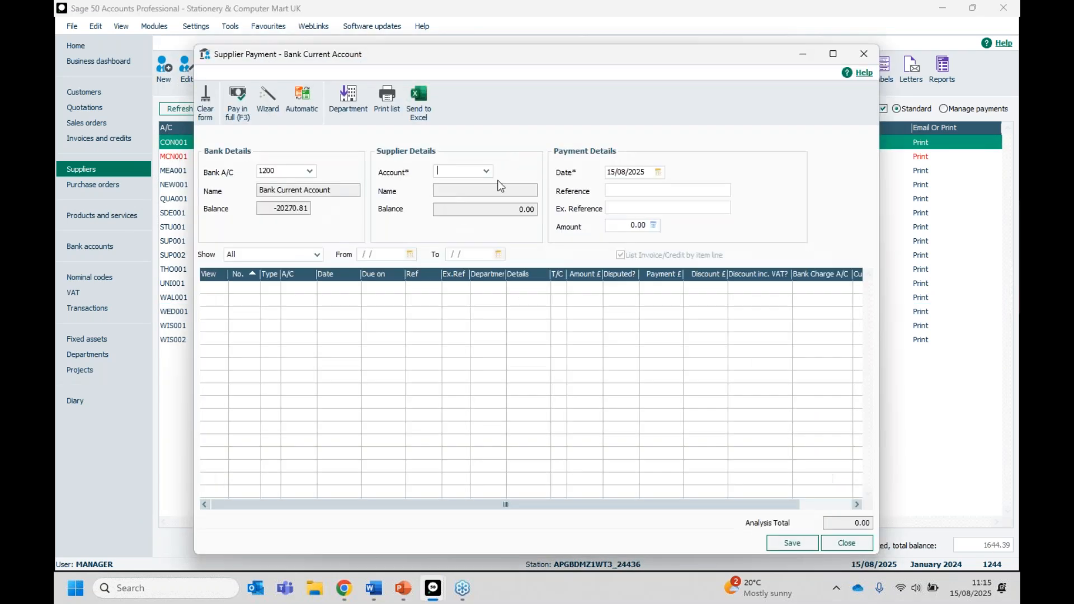
pyautogui.click(486, 171)
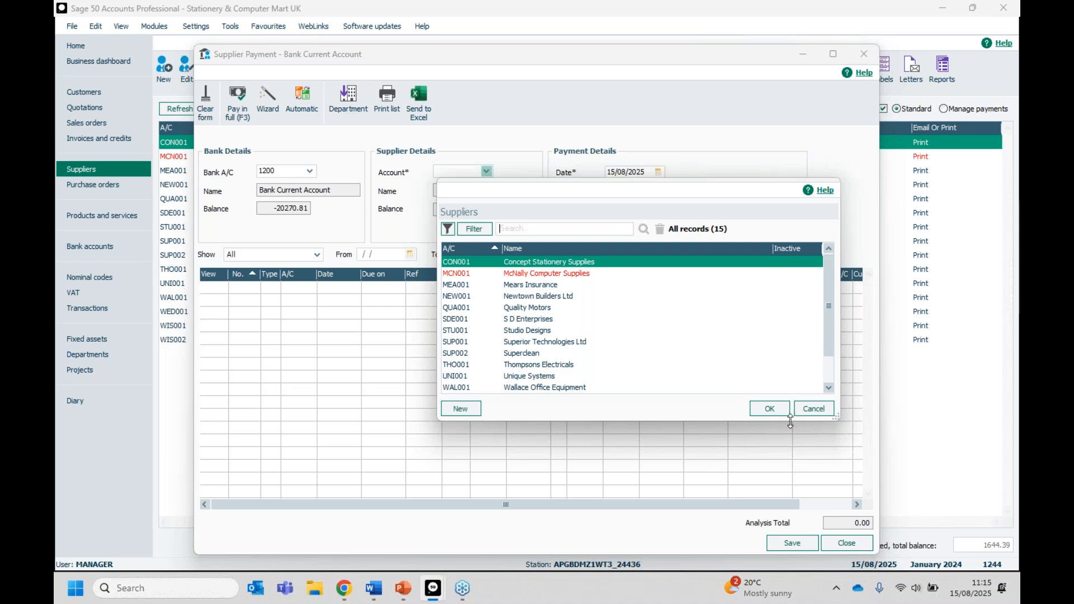
pyautogui.click(769, 408)
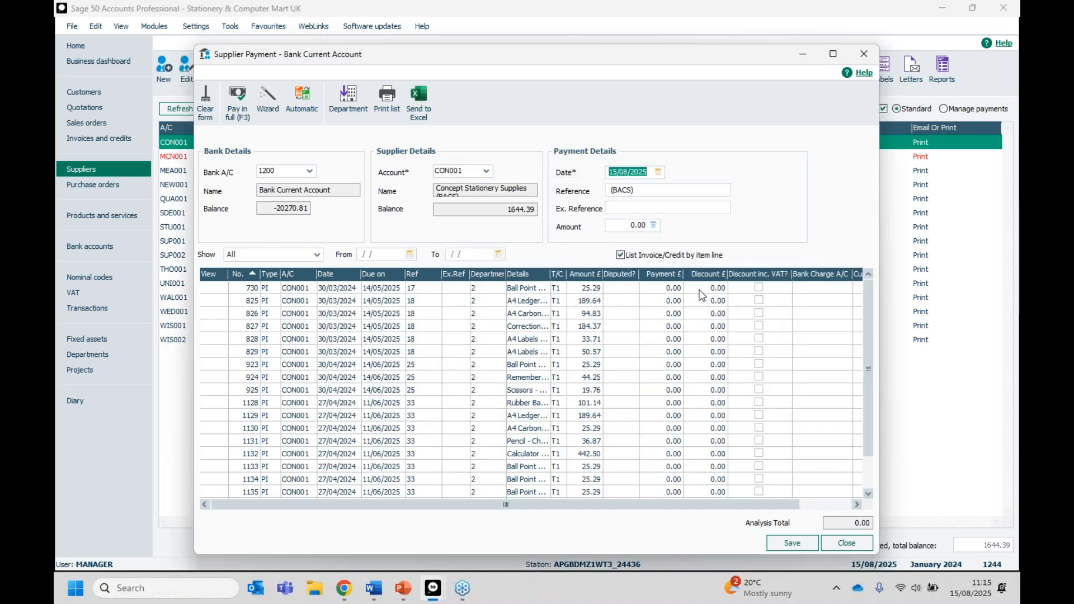
pyautogui.click(658, 290)
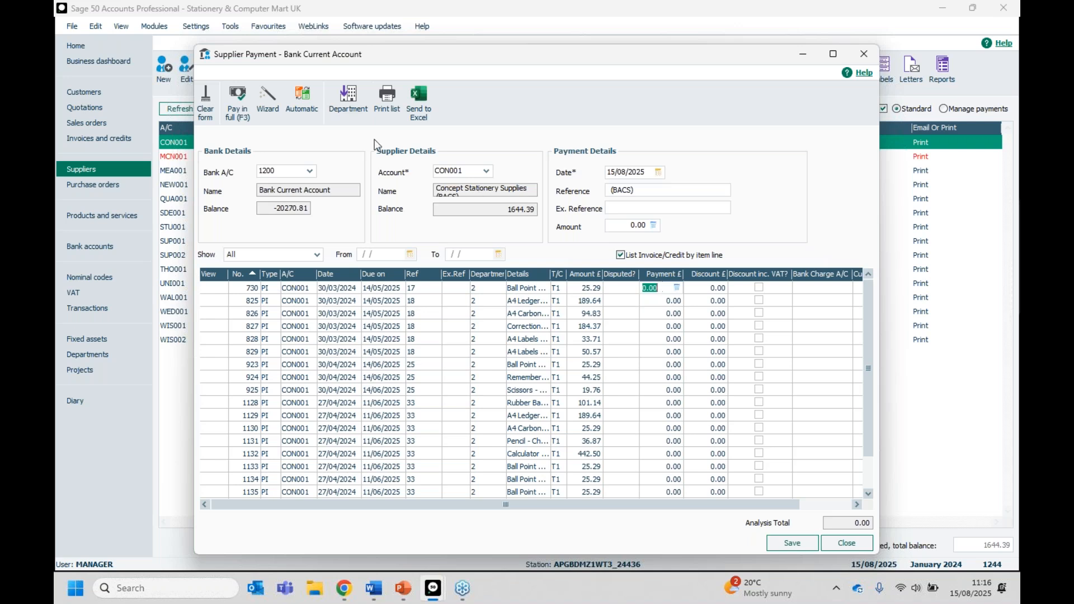
pyautogui.click(232, 101)
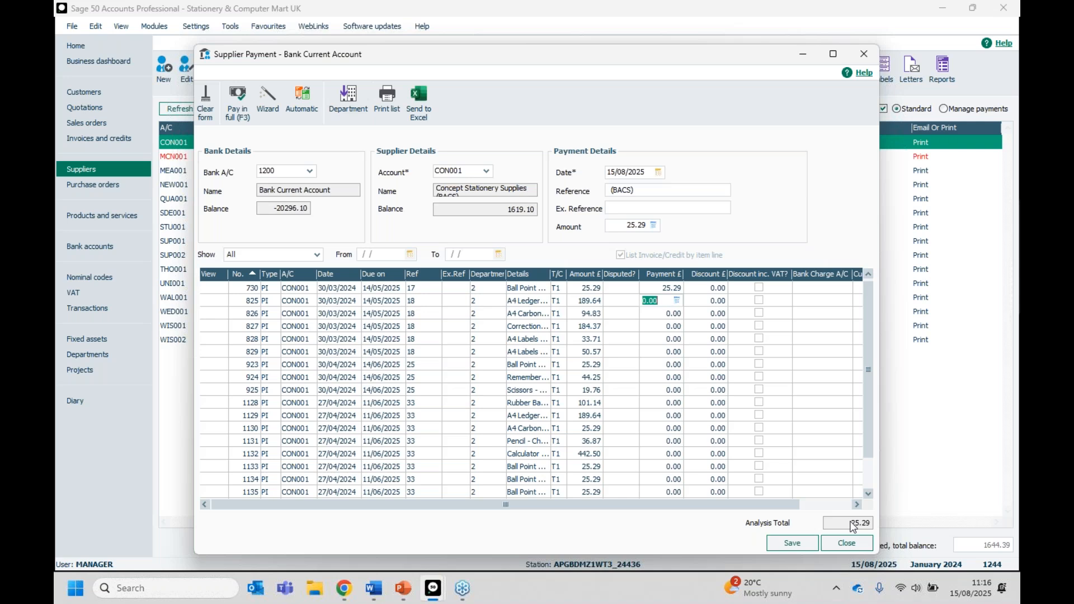
# Save the 25.29 payment to Concept Stationery Supplies, accepting the prompts, and close the supplier payment form.
pyautogui.click(785, 545)
pyautogui.click(438, 323)
pyautogui.click(577, 349)
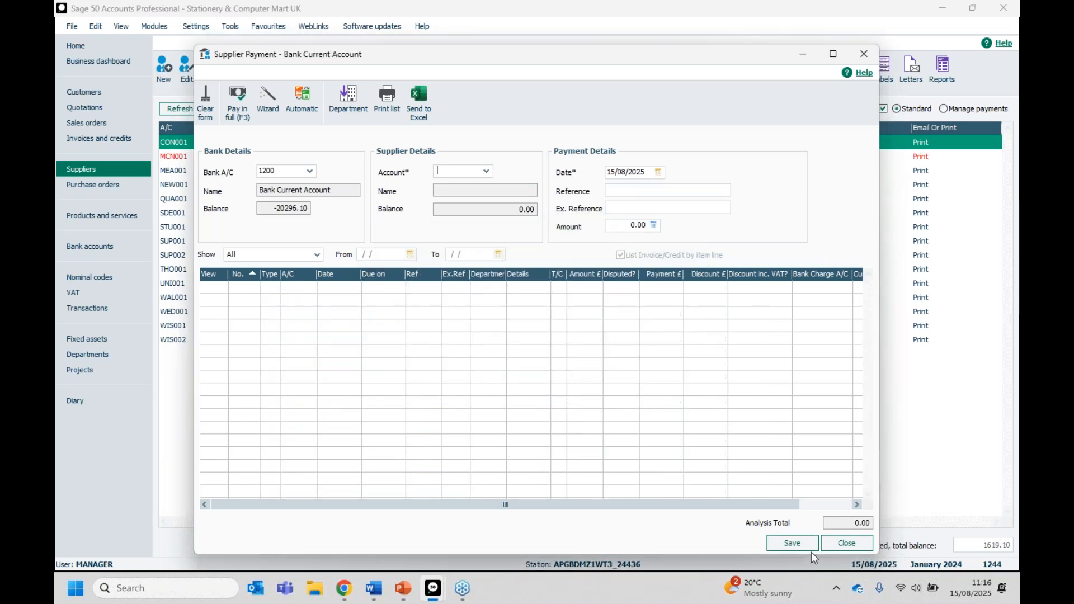
pyautogui.click(846, 543)
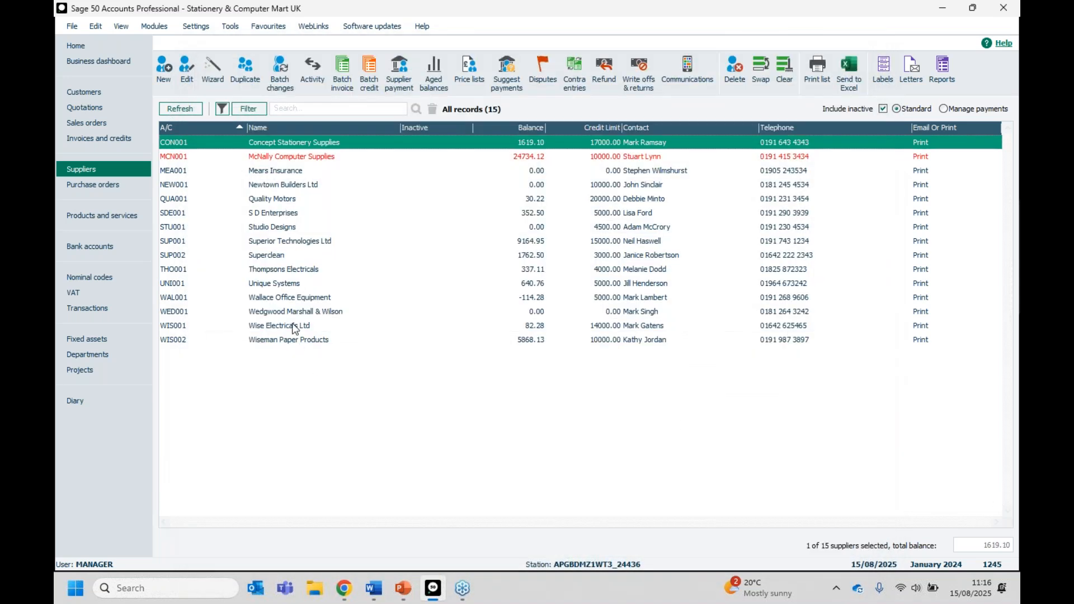
# Examine the activity of Concept Stationery Supplies to see which invoice line the new payment is allocated to, and switch to PowerPoint.
pyautogui.click(307, 69)
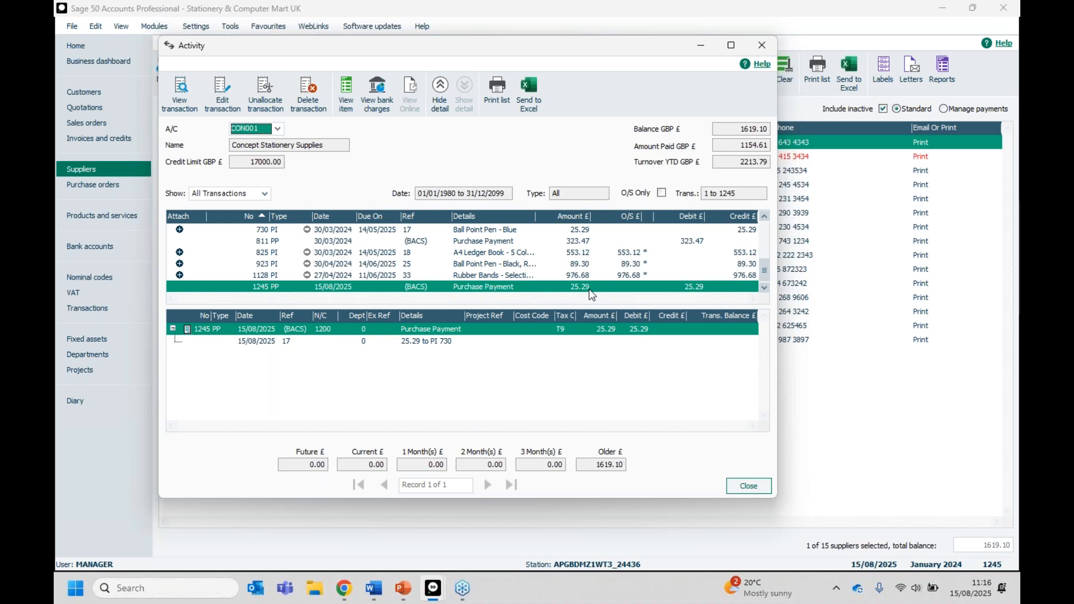
pyautogui.click(442, 341)
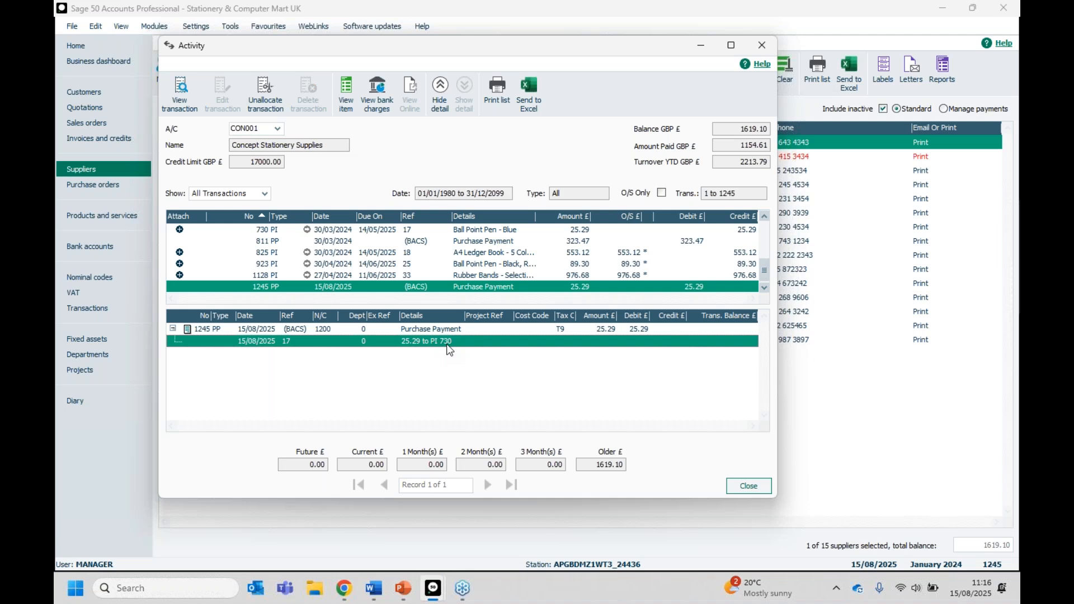
pyautogui.click(758, 487)
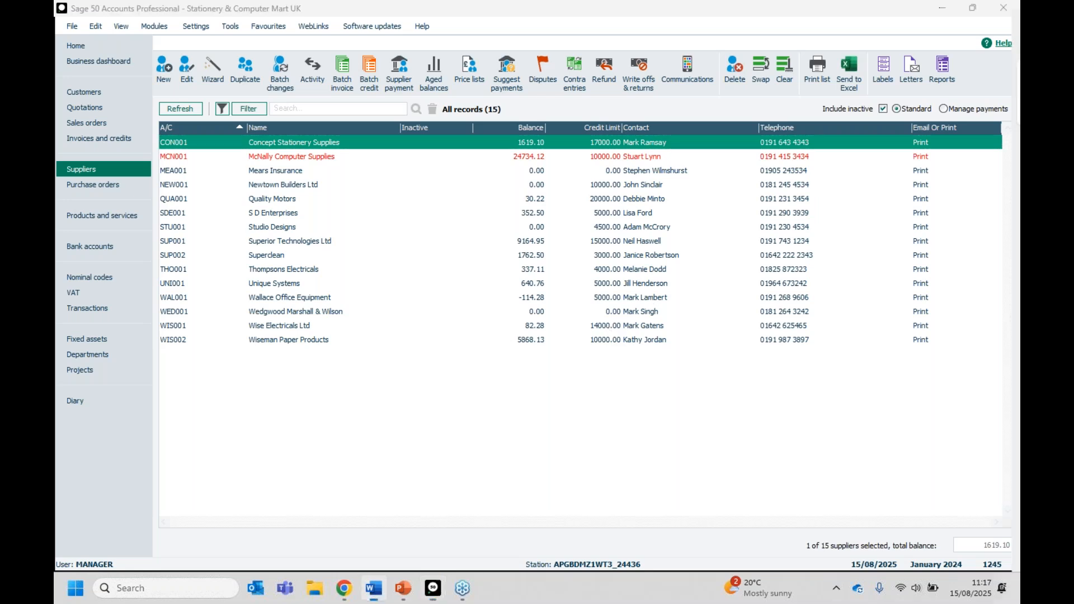
pyautogui.click(403, 588)
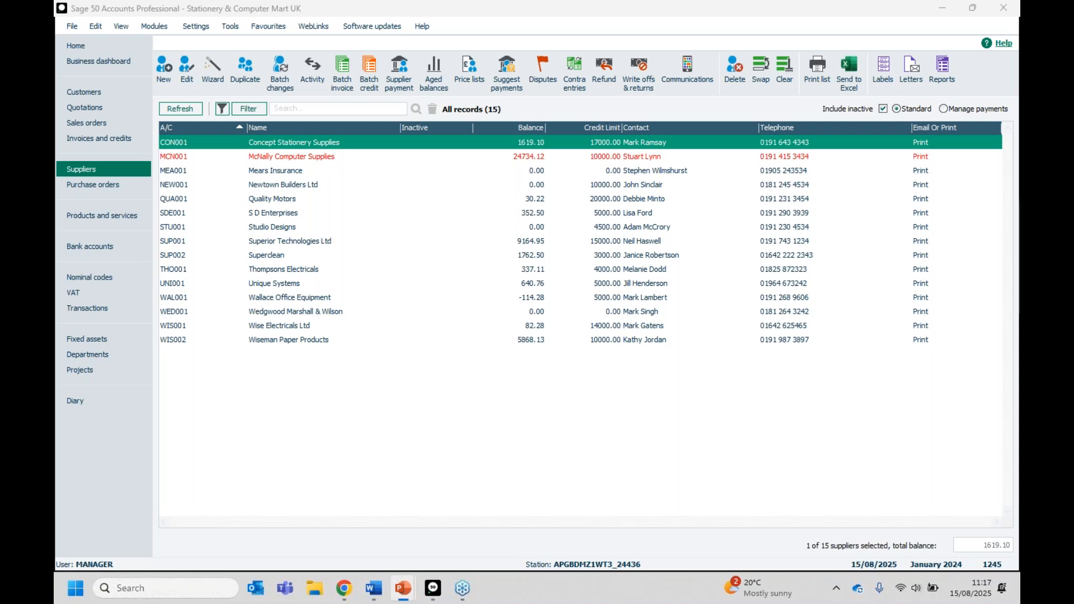